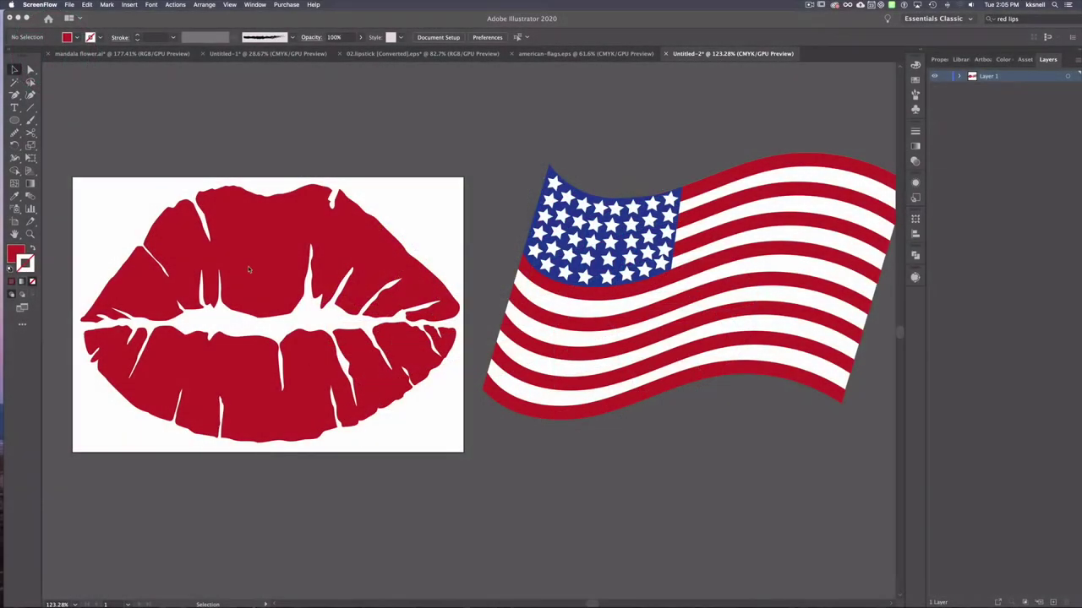
Step: Move the lips artwork off the artboard so it sits below the flag
{"action": "left_click", "coordinate": [241, 212]}
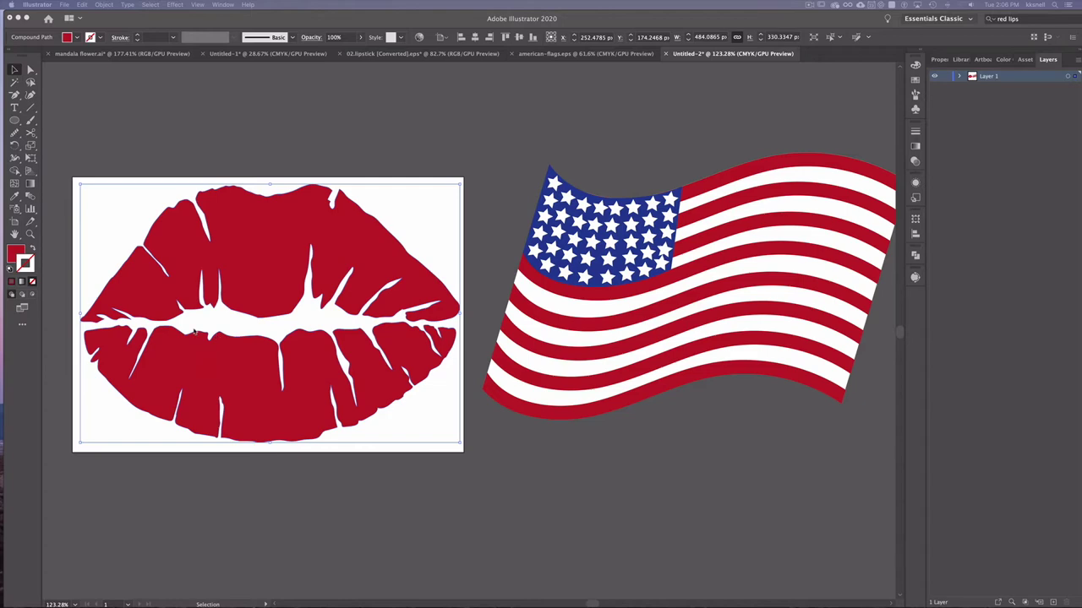
{"action": "scroll", "coordinate": [226, 335], "scroll_direction": "up", "scroll_amount": 5}
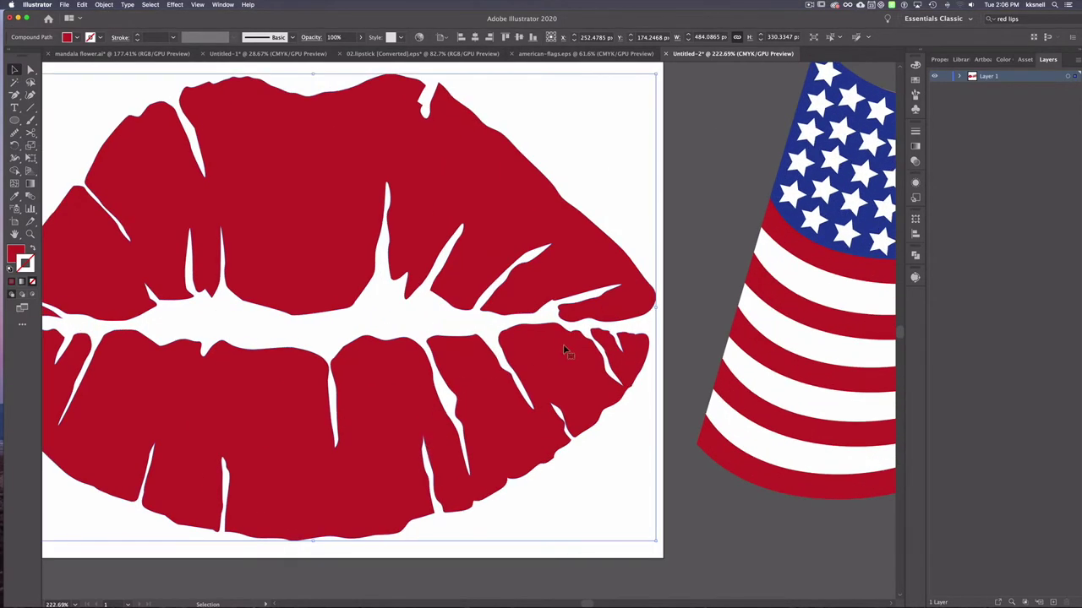
{"action": "scroll", "coordinate": [500, 342], "scroll_direction": "up", "scroll_amount": 2}
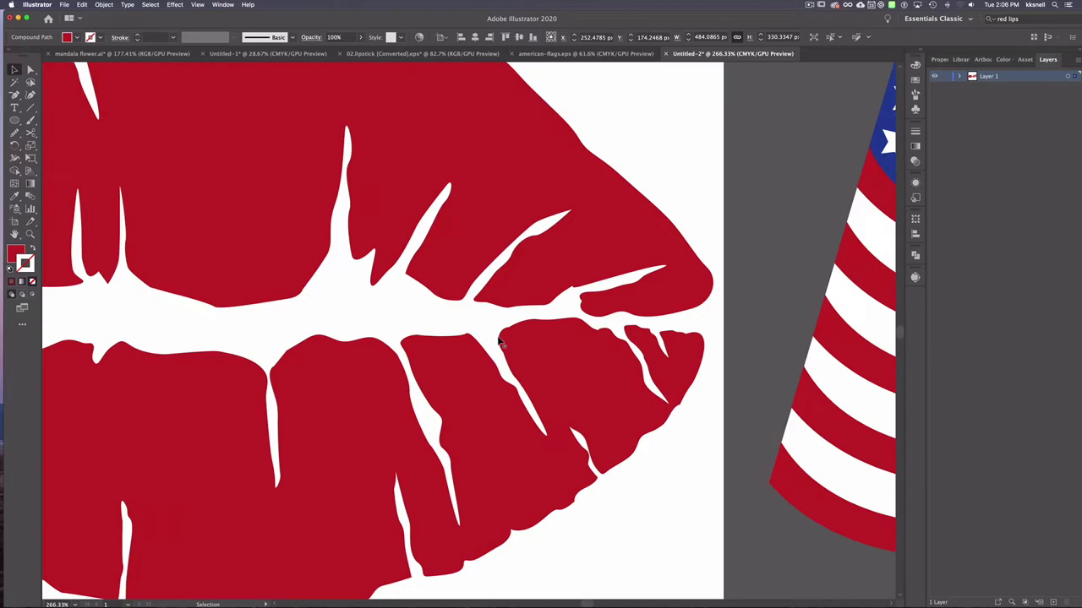
{"action": "scroll", "coordinate": [500, 341], "scroll_direction": "down", "scroll_amount": 2}
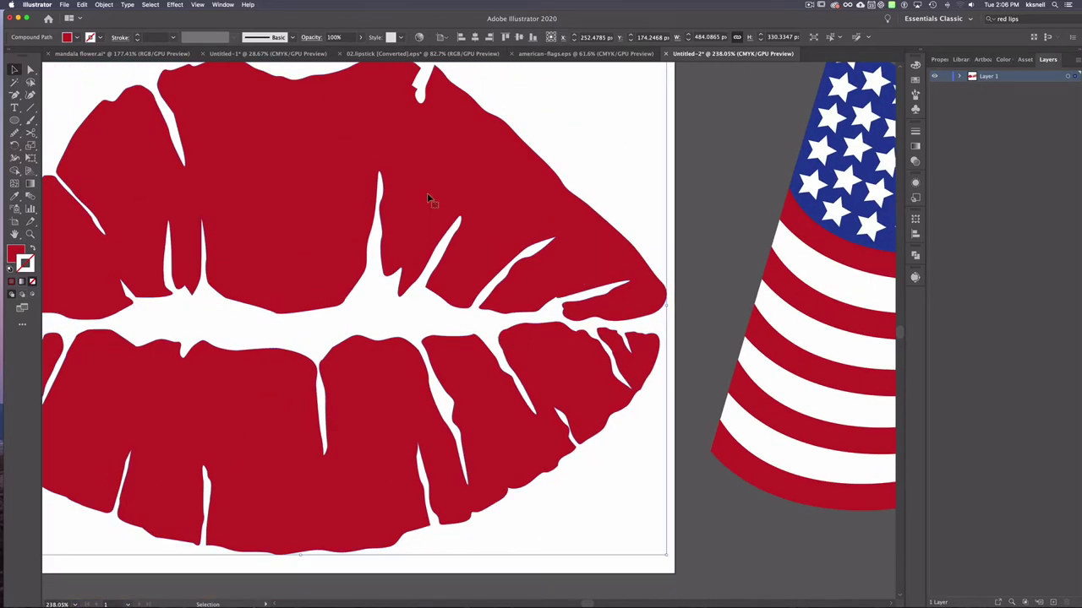
{"action": "scroll", "coordinate": [427, 198], "scroll_direction": "down", "scroll_amount": 5}
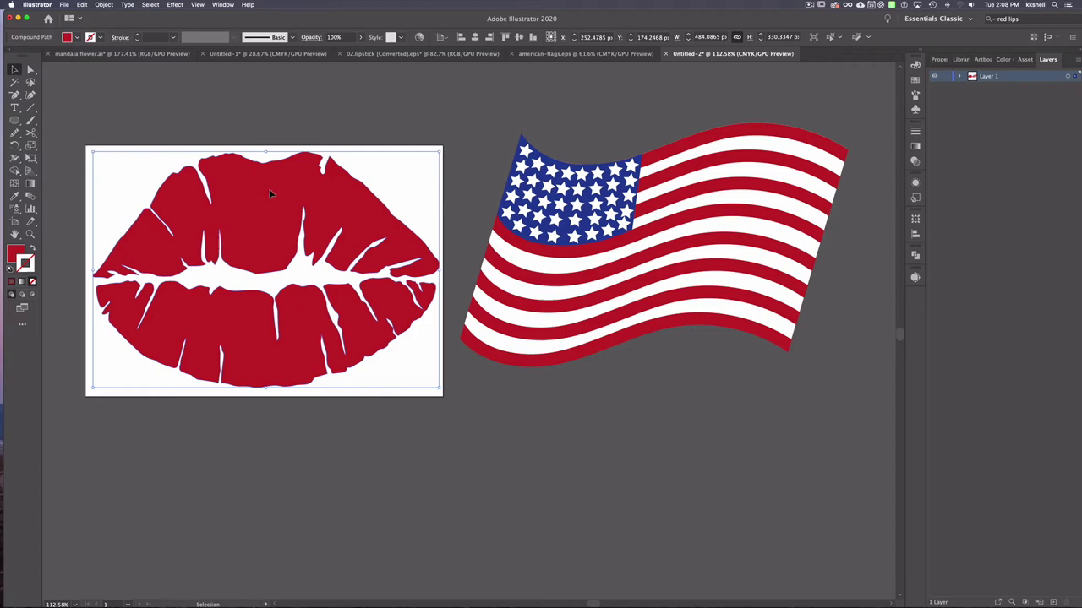
{"action": "left_click_drag", "start_coordinate": [269, 189], "coordinate": [587, 434]}
{"action": "scroll", "coordinate": [356, 355], "scroll_direction": "down", "scroll_amount": 3}
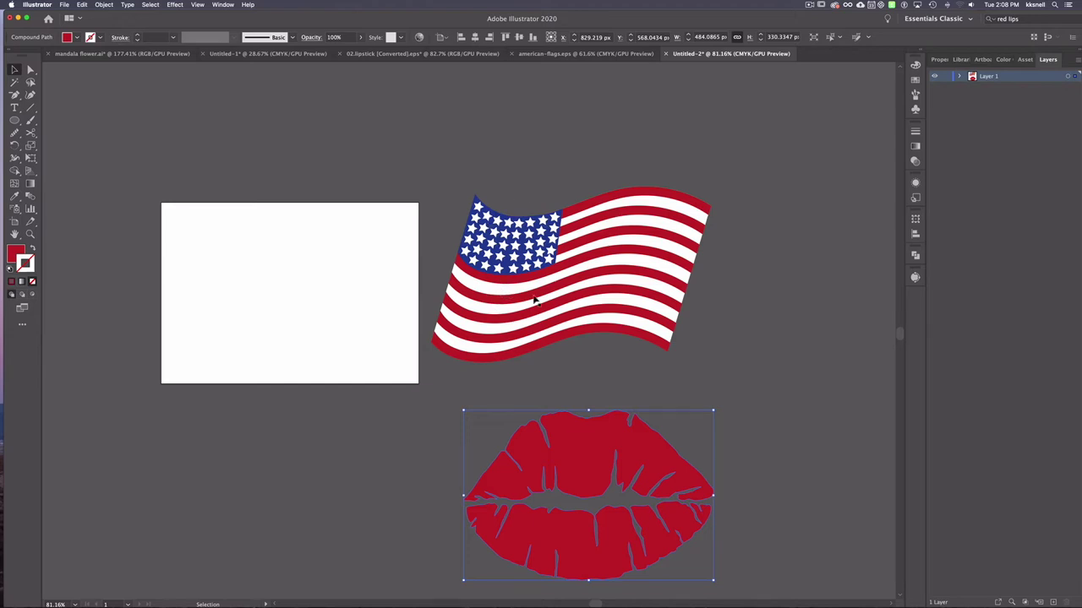
{"action": "scroll", "coordinate": [534, 299], "scroll_direction": "right", "scroll_amount": 4}
{"action": "scroll", "coordinate": [535, 299], "scroll_direction": "down", "scroll_amount": 2}
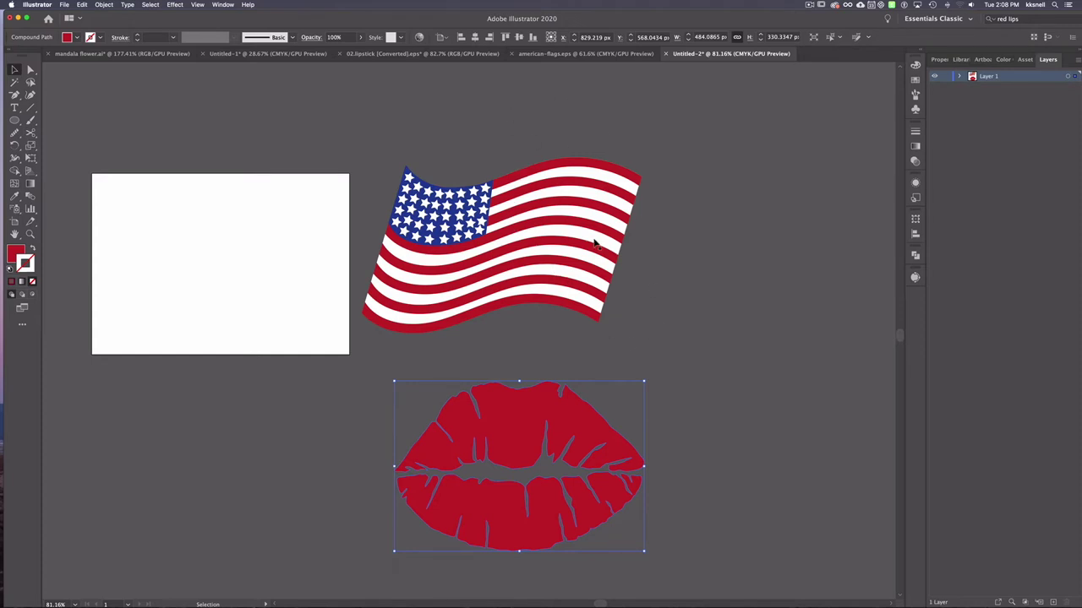
Step: Drag the flag's stripes onto the lips, leaving the stars, and scale them to cover the lips
{"action": "left_click", "coordinate": [536, 169]}
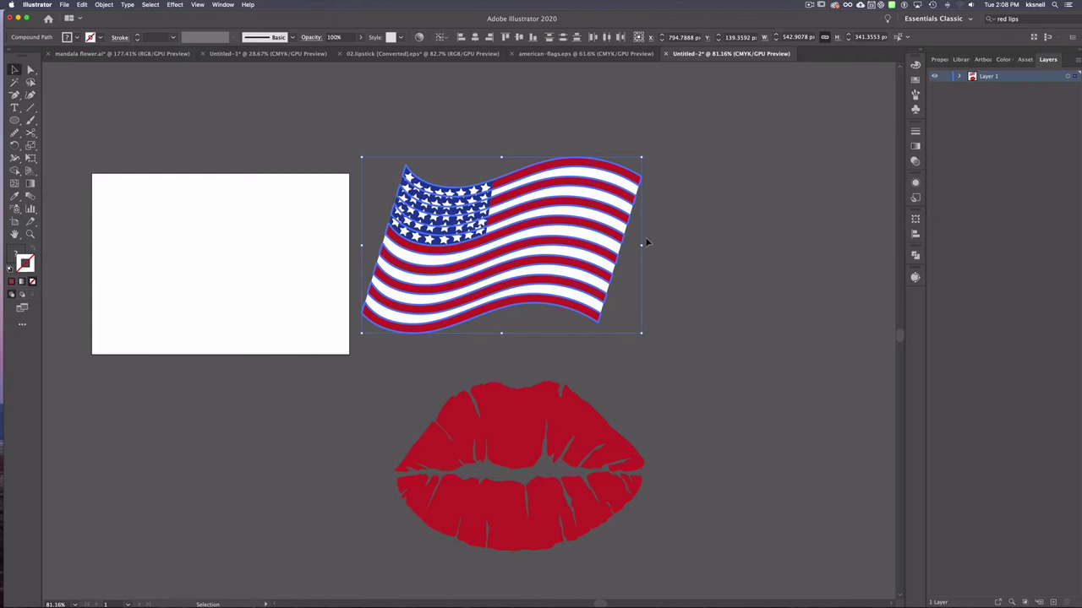
{"action": "left_click_drag", "start_coordinate": [589, 221], "coordinate": [450, 373]}
{"action": "scroll", "coordinate": [449, 373], "scroll_direction": "down", "scroll_amount": 3}
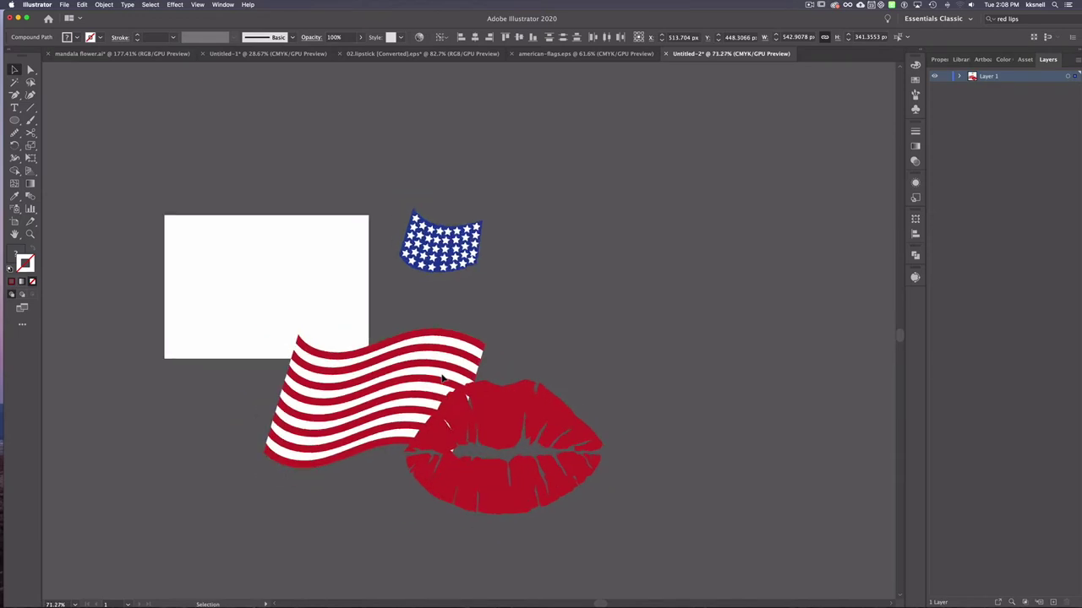
{"action": "scroll", "coordinate": [442, 377], "scroll_direction": "down", "scroll_amount": 1}
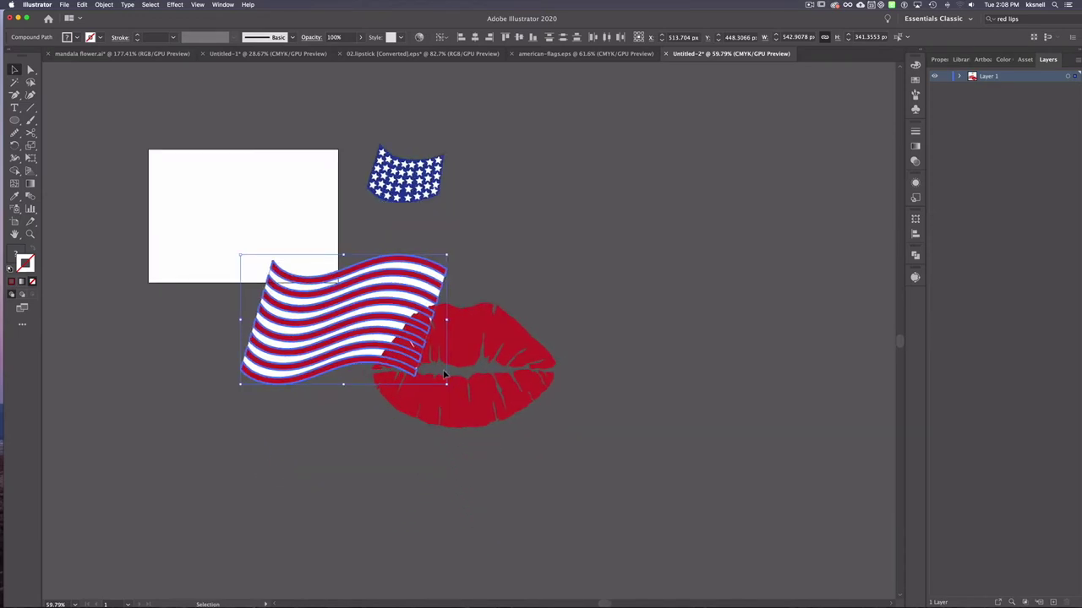
{"action": "mouse_move", "coordinate": [446, 385]}
{"action": "left_mouse_down"}
{"action": "mouse_move", "coordinate": [549, 414]}
{"action": "mouse_move", "coordinate": [631, 490]}
{"action": "mouse_move", "coordinate": [685, 496]}
{"action": "mouse_move", "coordinate": [639, 511]}
{"action": "left_mouse_up"}
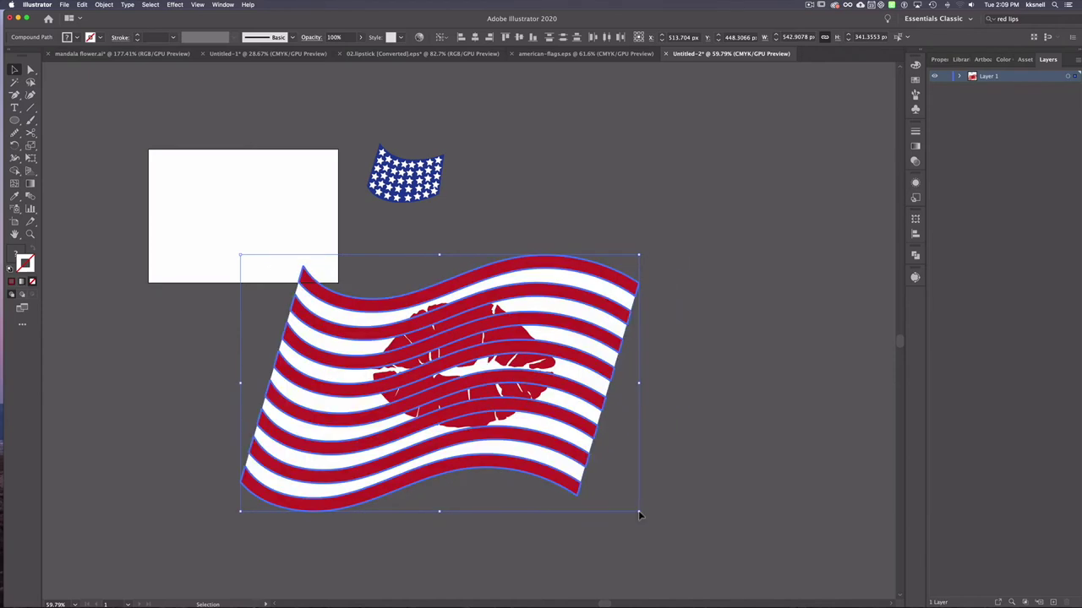
{"action": "left_click_drag", "start_coordinate": [543, 457], "coordinate": [570, 449]}
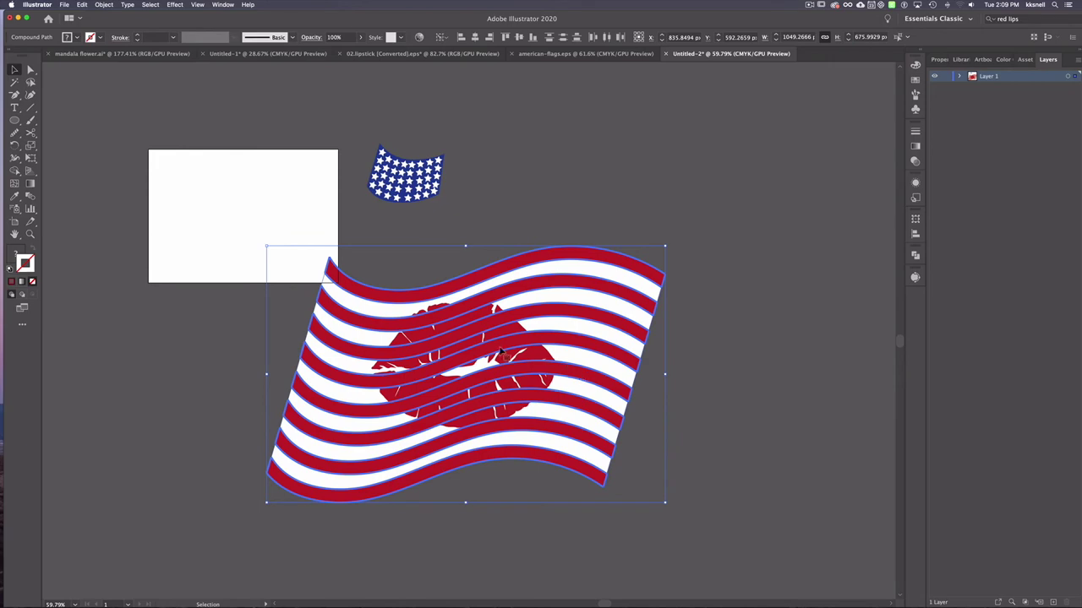
{"action": "scroll", "coordinate": [505, 353], "scroll_direction": "up", "scroll_amount": 2}
{"action": "left_click", "coordinate": [516, 550]}
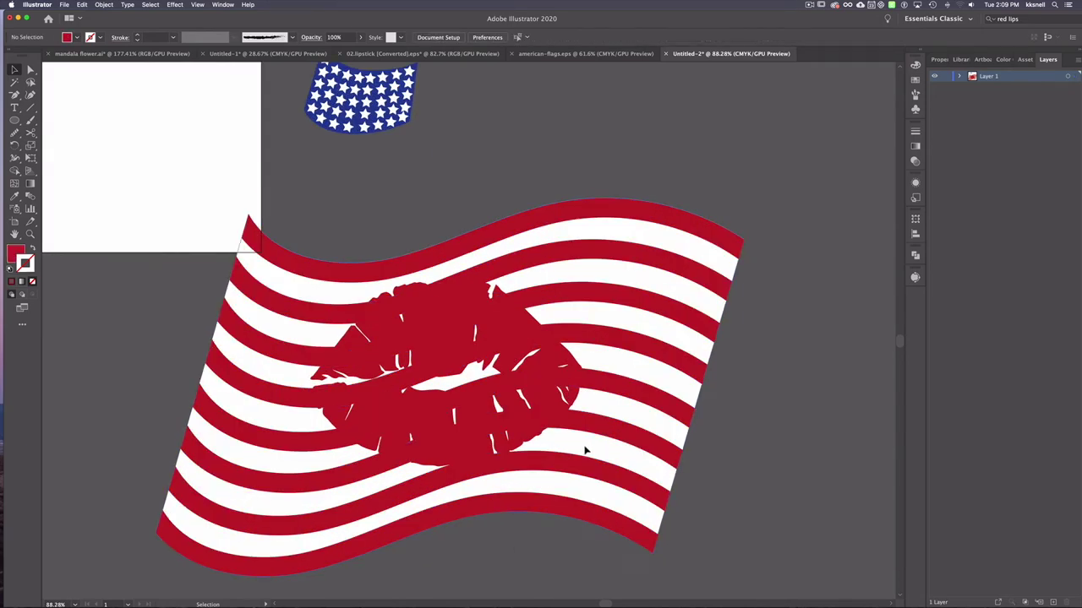
{"action": "left_click_drag", "start_coordinate": [584, 449], "coordinate": [698, 527]}
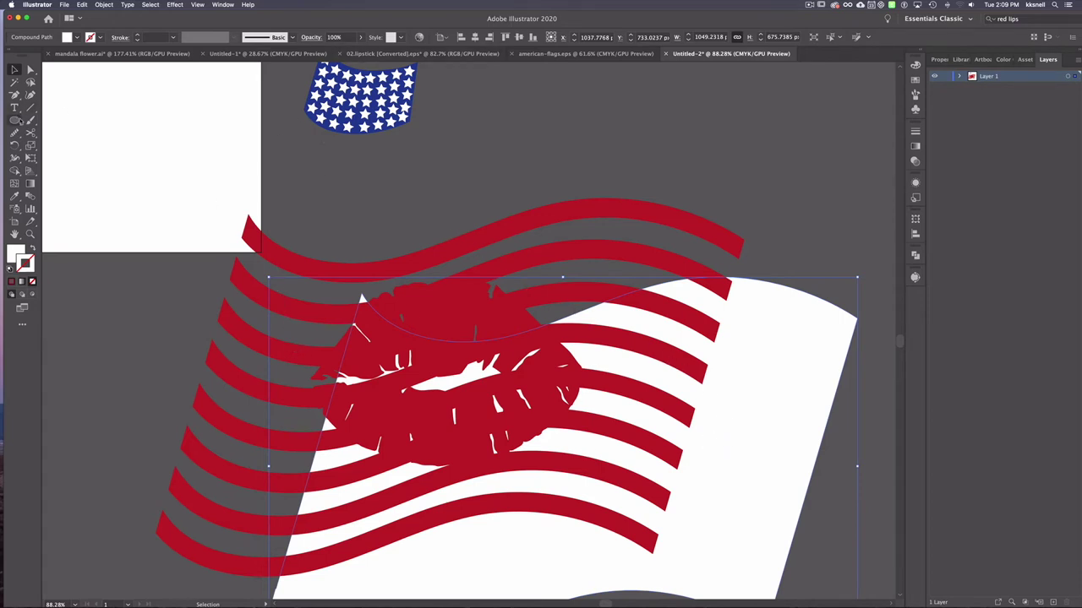
{"action": "left_click", "coordinate": [15, 120]}
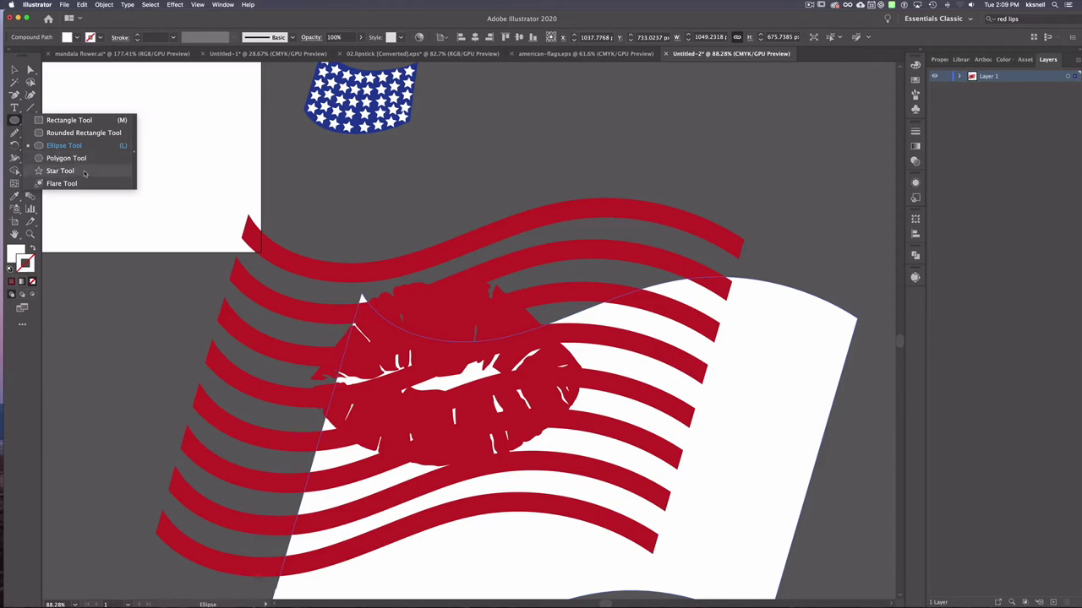
{"action": "key", "text": "v"}
{"action": "scroll", "coordinate": [496, 348], "scroll_direction": "down", "scroll_amount": 3}
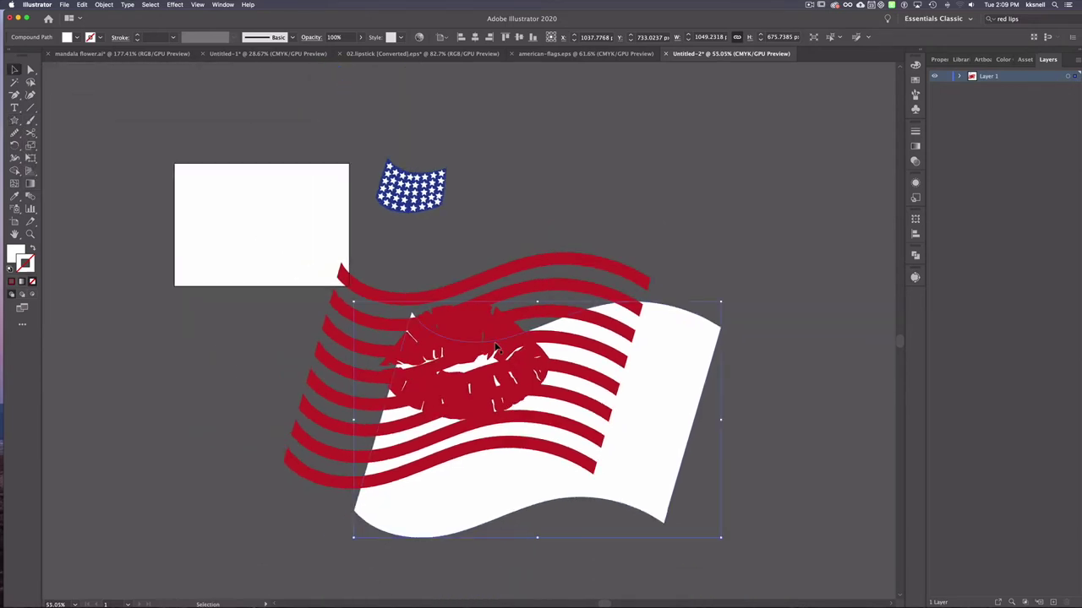
{"action": "key", "text": "ctrl+z"}
{"action": "scroll", "coordinate": [512, 276], "scroll_direction": "up", "scroll_amount": 1}
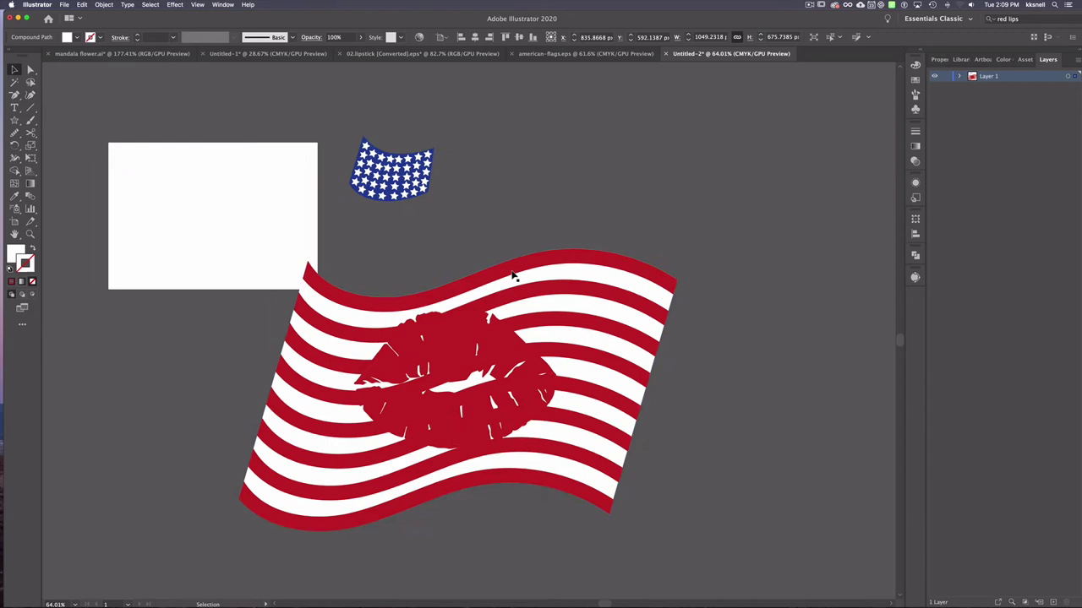
{"action": "left_click", "coordinate": [512, 276]}
{"action": "scroll", "coordinate": [512, 275], "scroll_direction": "up", "scroll_amount": 3}
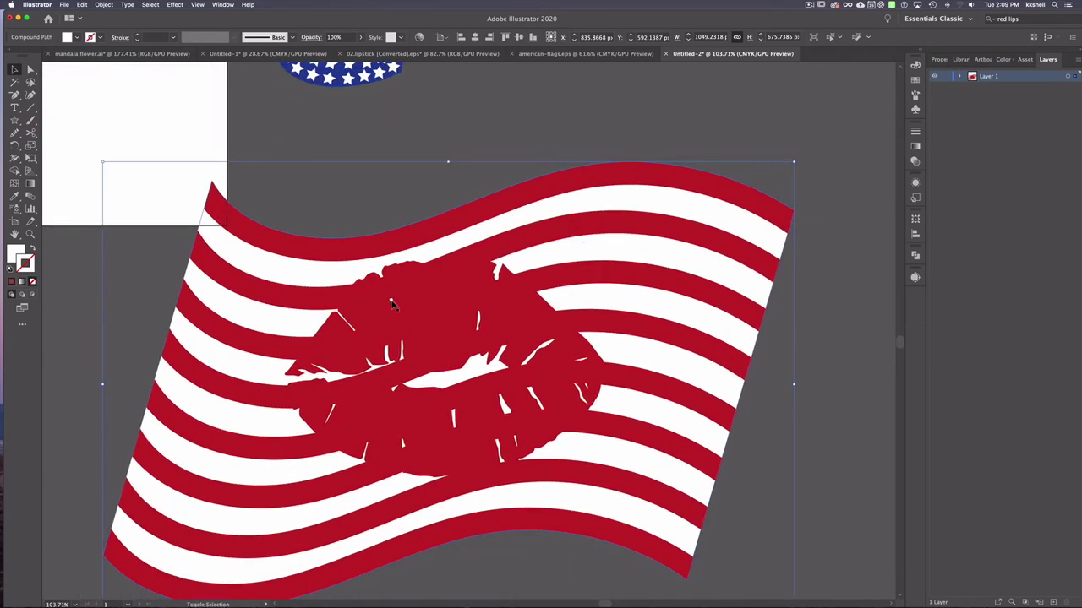
{"action": "left_click", "coordinate": [431, 319], "text": "shift"}
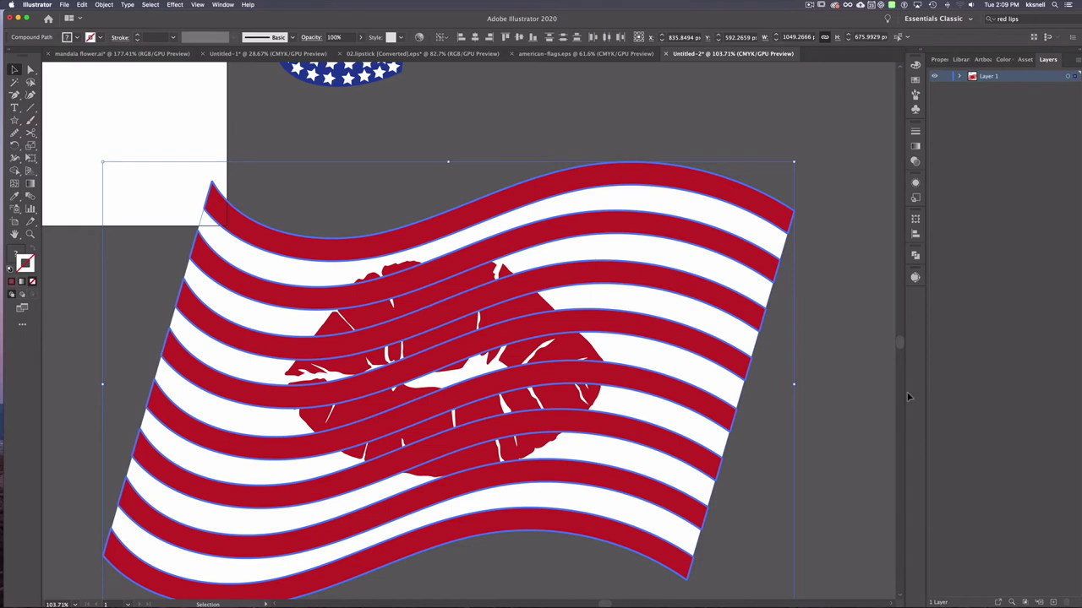
{"action": "key", "text": "super+8"}
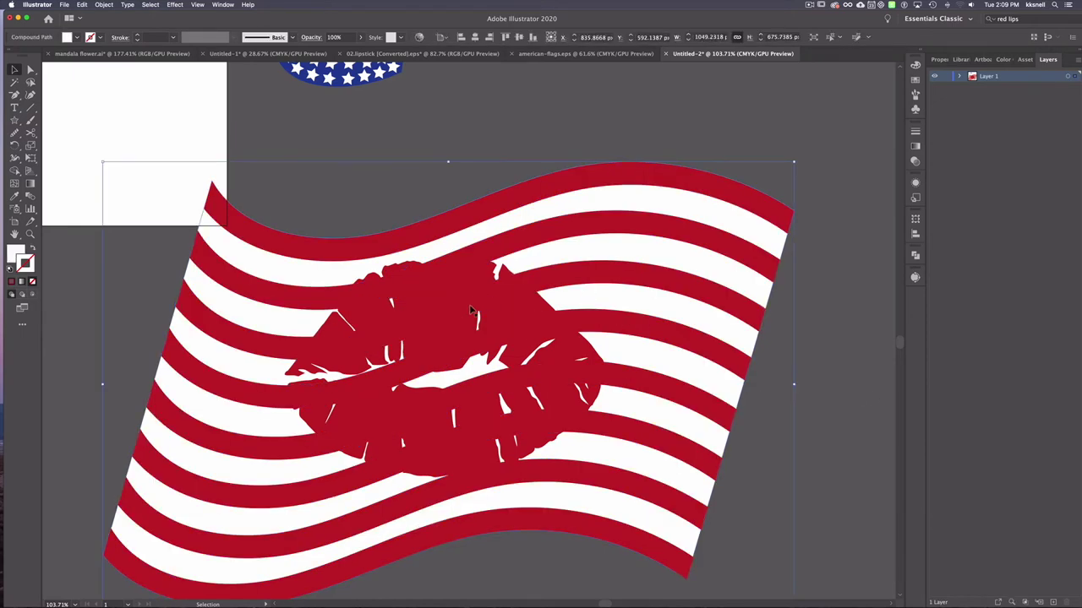
{"action": "key", "text": "super+z"}
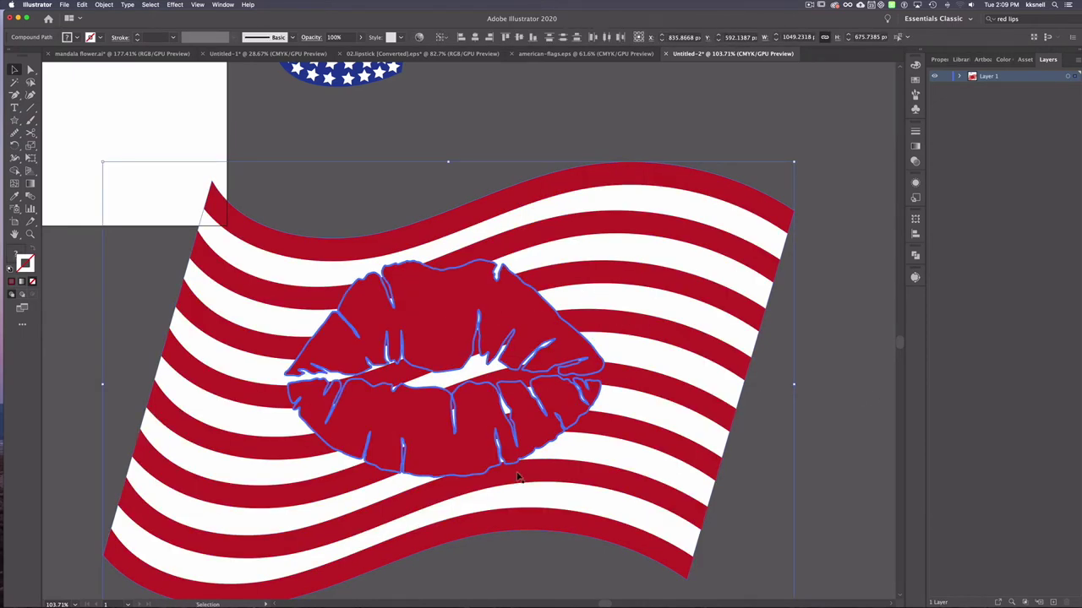
Step: Crop the white flag background to the lips shape, then test a stripes-and-lips Pathfinder cut and undo it
{"action": "left_click", "coordinate": [915, 256]}
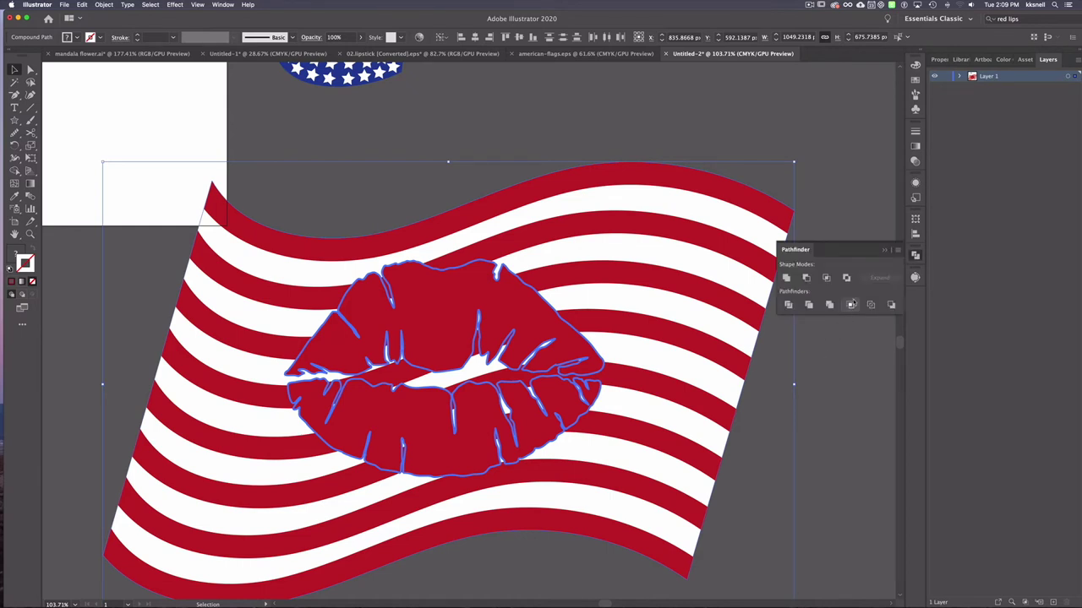
{"action": "left_click", "coordinate": [851, 304]}
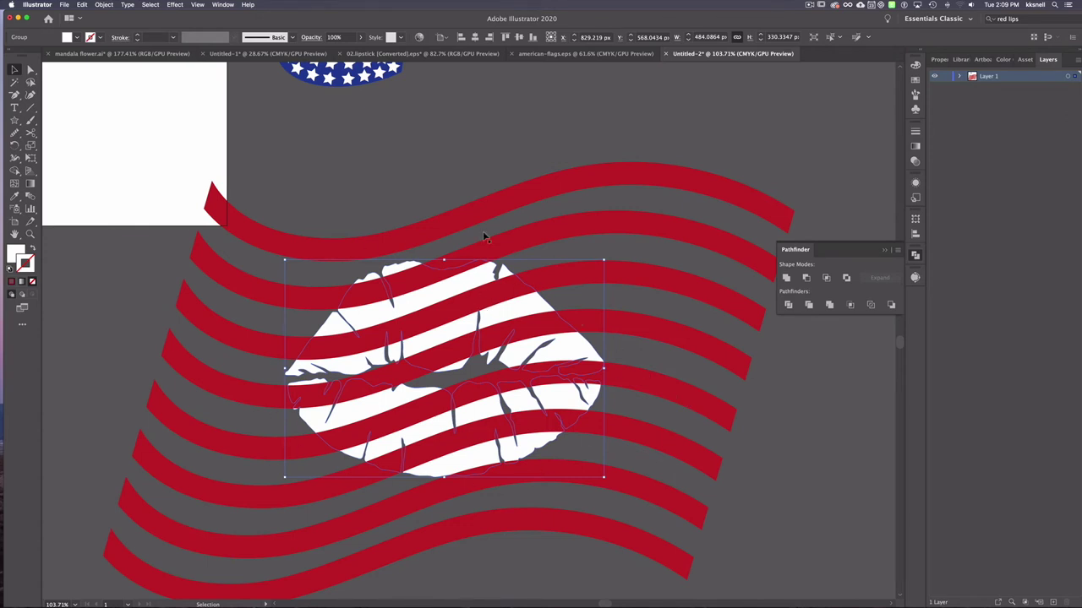
{"action": "left_click", "coordinate": [630, 328]}
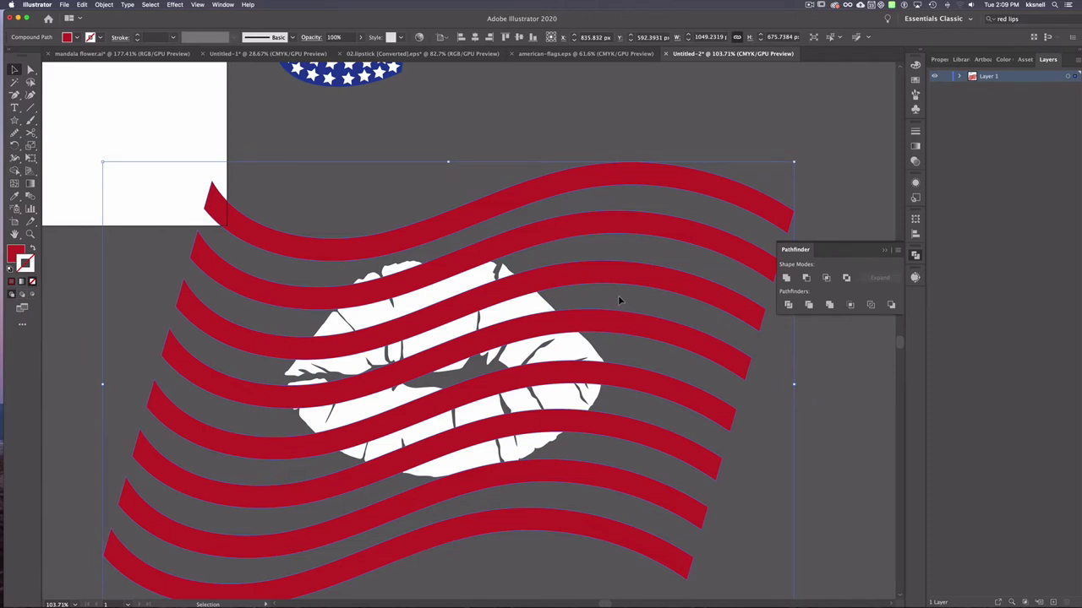
{"action": "left_click", "coordinate": [485, 341], "text": "shift"}
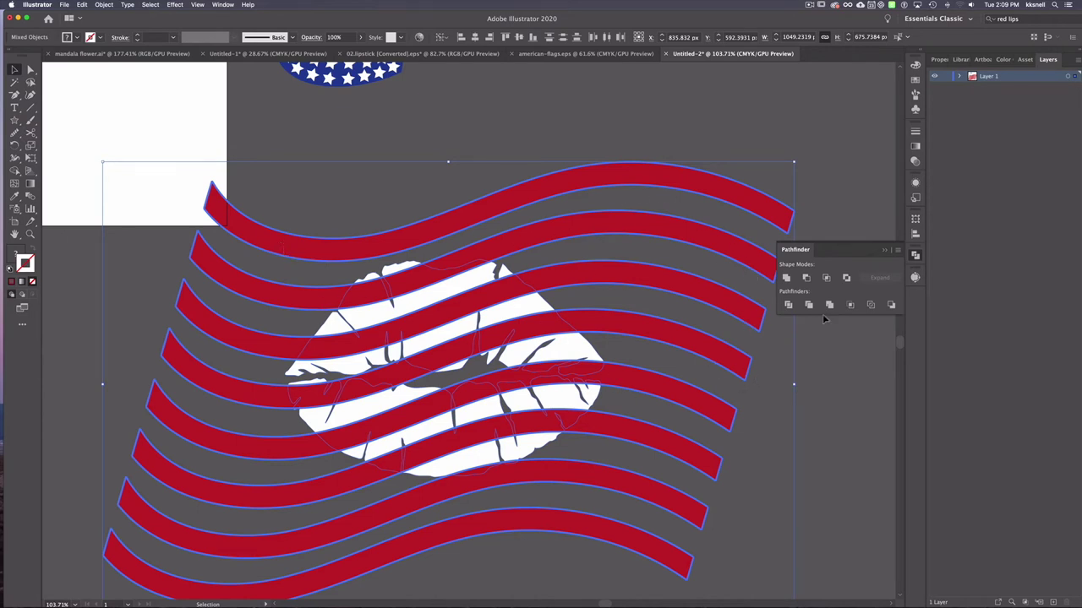
{"action": "left_click", "coordinate": [850, 304]}
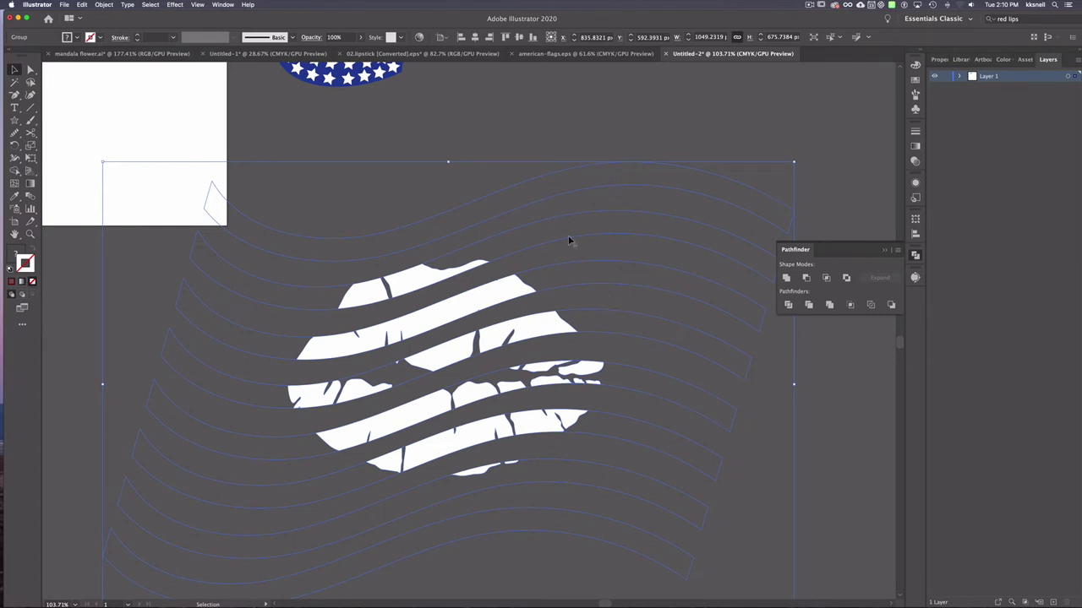
{"action": "key", "text": "super+z"}
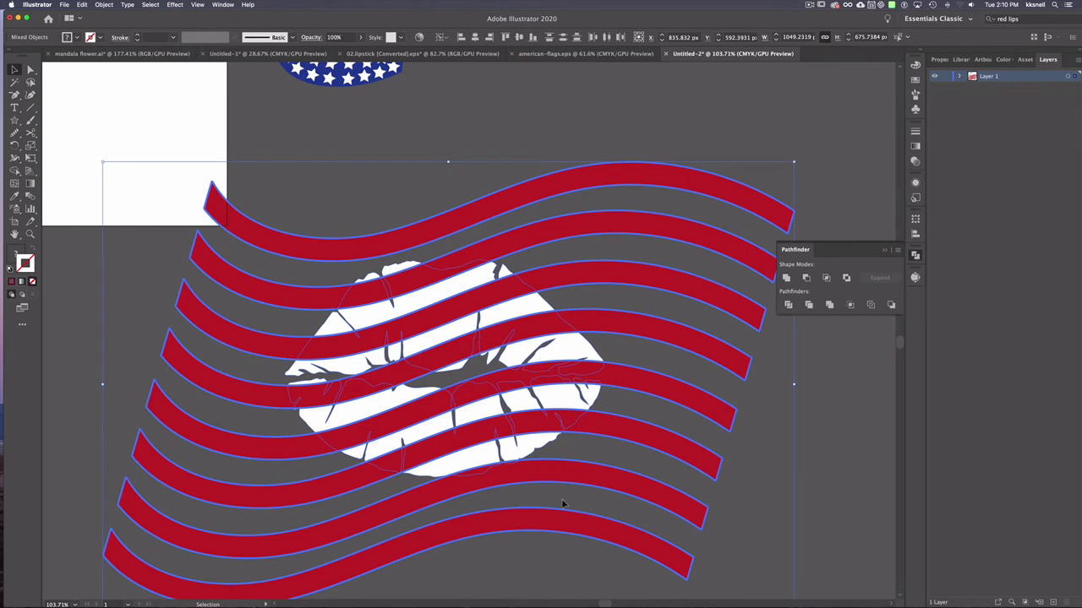
{"action": "scroll", "coordinate": [562, 504], "scroll_direction": "down", "scroll_amount": 3}
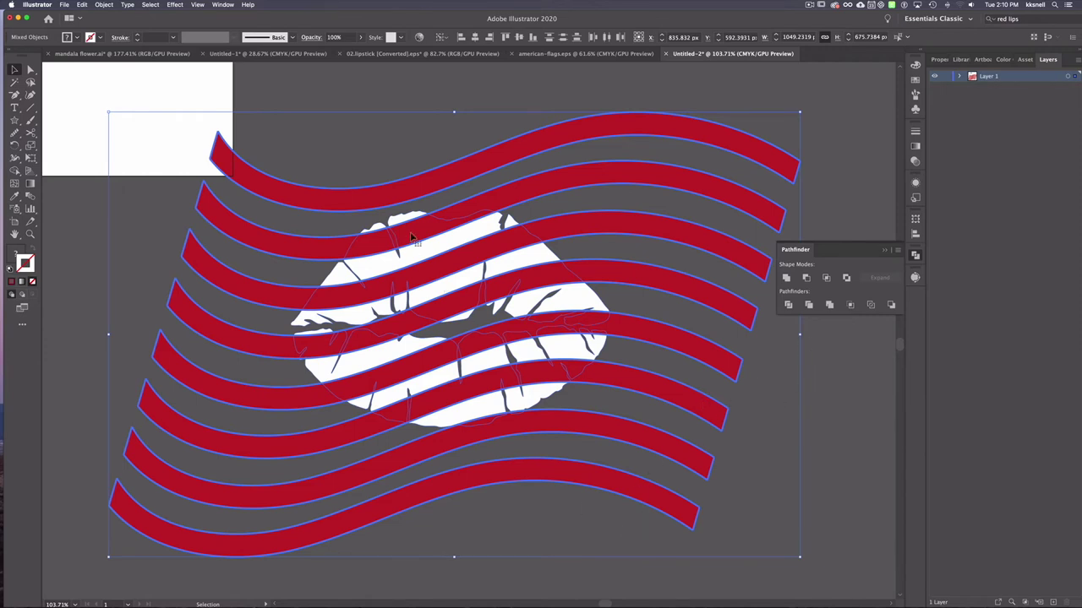
{"action": "left_click", "coordinate": [528, 258]}
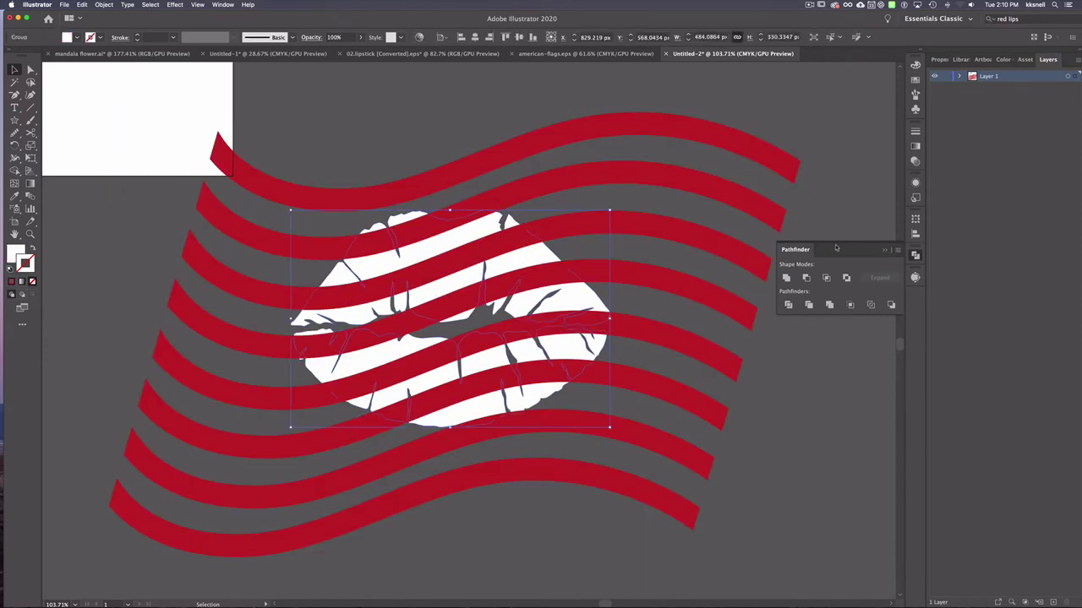
{"action": "left_click", "coordinate": [375, 303], "text": "shift"}
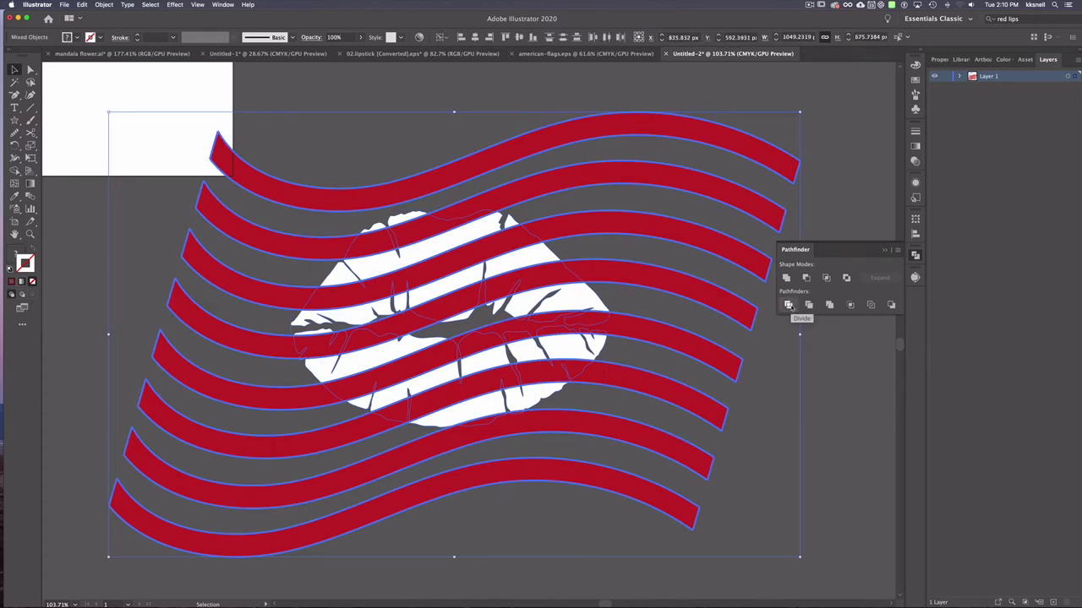
{"action": "left_click", "coordinate": [788, 305]}
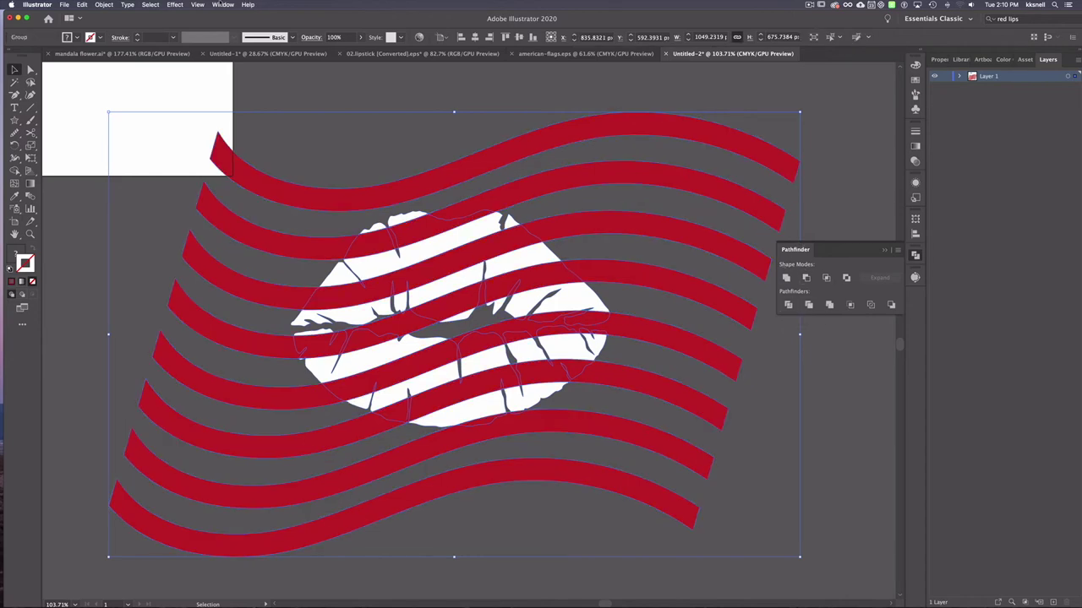
{"action": "left_click", "coordinate": [222, 4]}
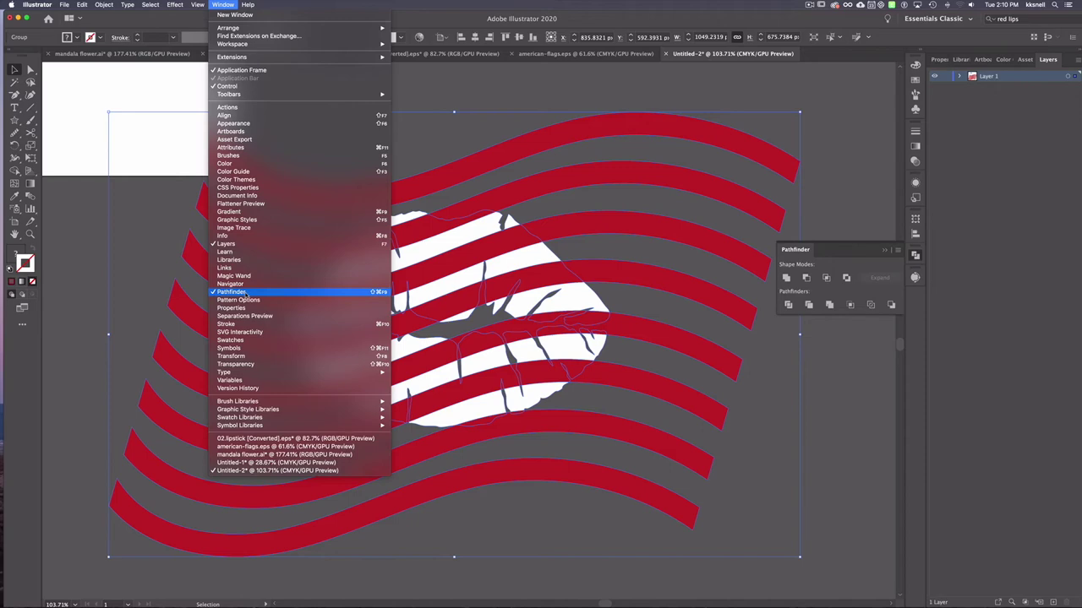
{"action": "left_click", "coordinate": [548, 492]}
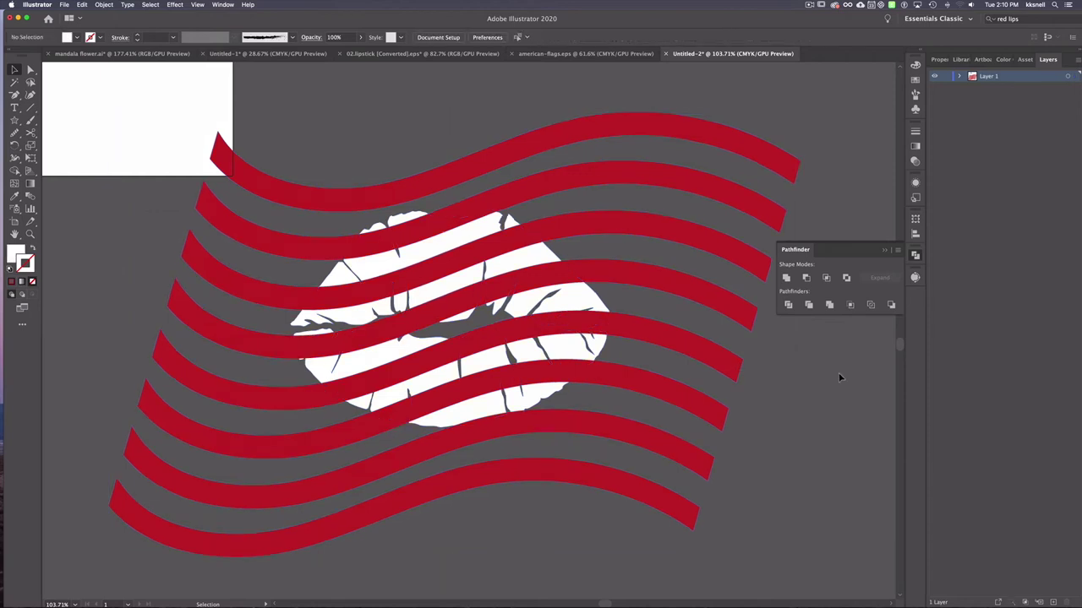
Step: Delete the stripe portions hanging past the lips' right, left, top and bottom edges
{"action": "key", "text": "a"}
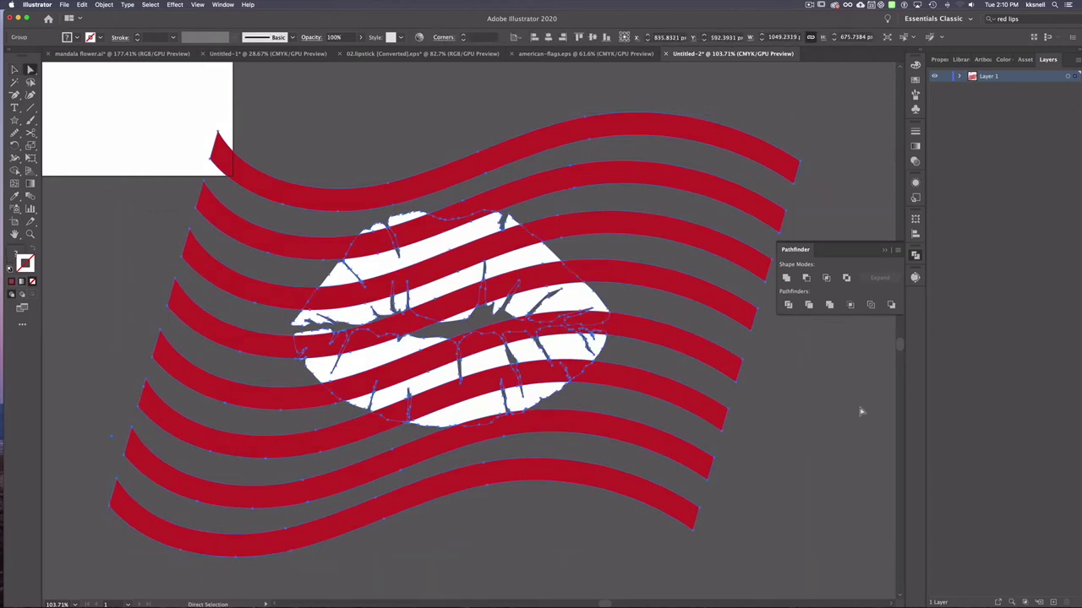
{"action": "left_click", "coordinate": [839, 396]}
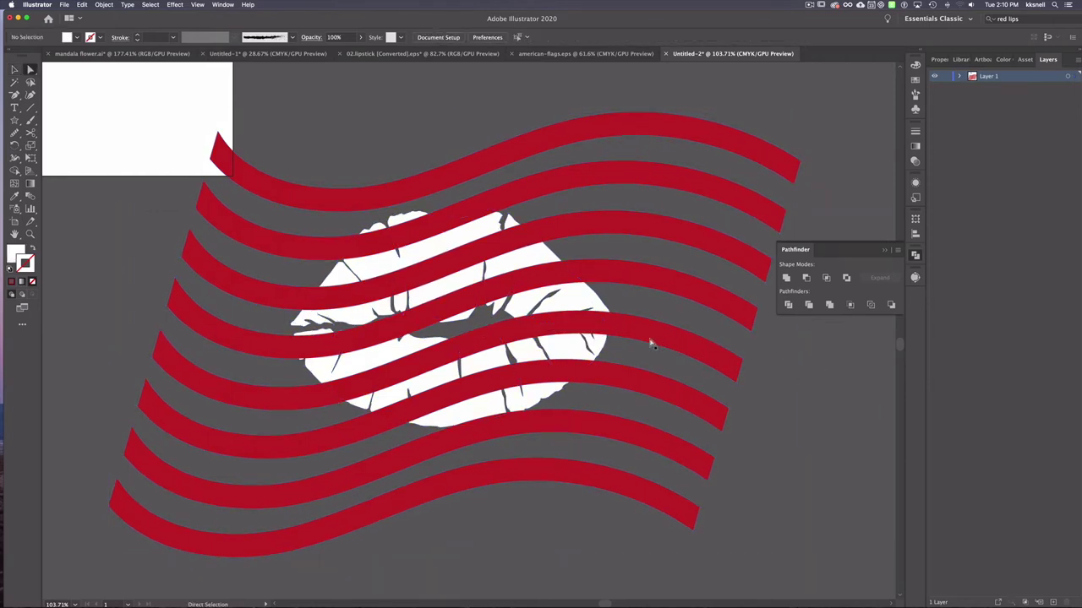
{"action": "left_click", "coordinate": [565, 328]}
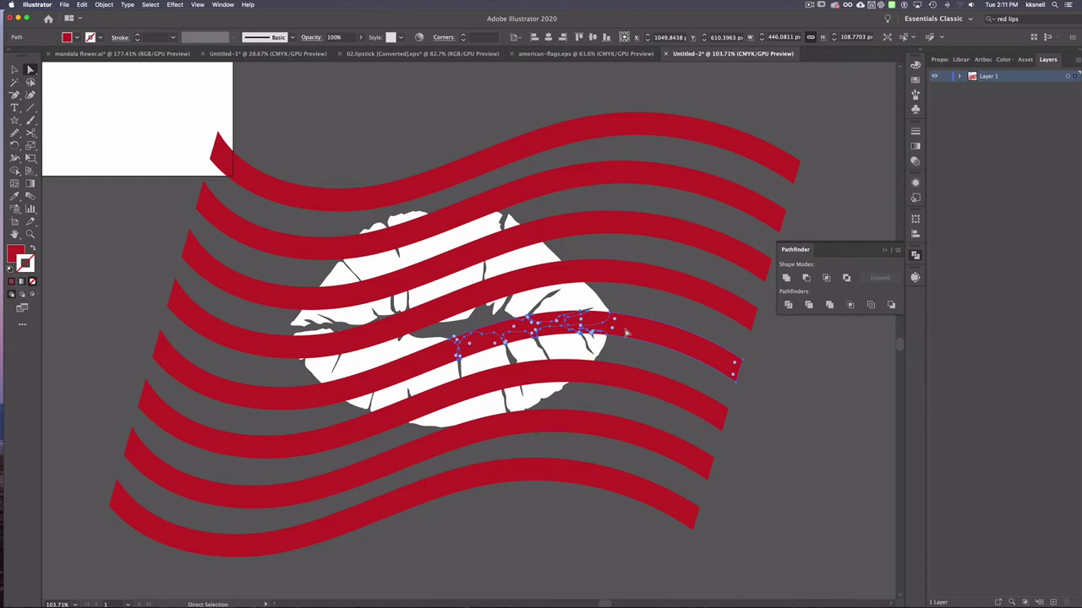
{"action": "key", "text": "Delete"}
{"action": "scroll", "coordinate": [720, 182], "scroll_direction": "up", "scroll_amount": 5}
{"action": "scroll", "coordinate": [719, 183], "scroll_direction": "left", "scroll_amount": 3}
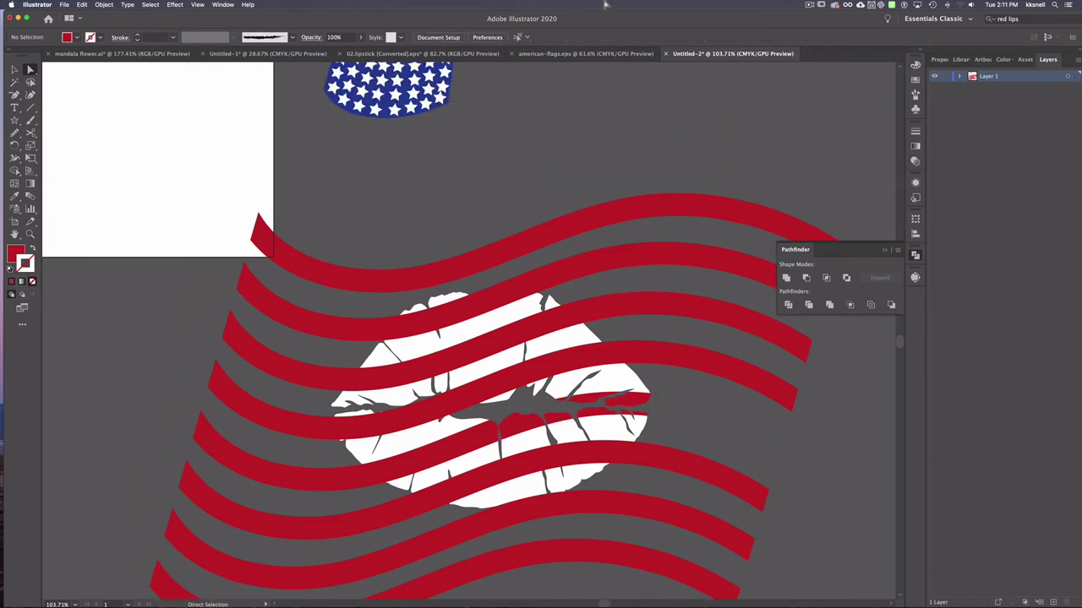
{"action": "scroll", "coordinate": [727, 244], "scroll_direction": "down", "scroll_amount": 5}
{"action": "scroll", "coordinate": [727, 244], "scroll_direction": "right", "scroll_amount": 1}
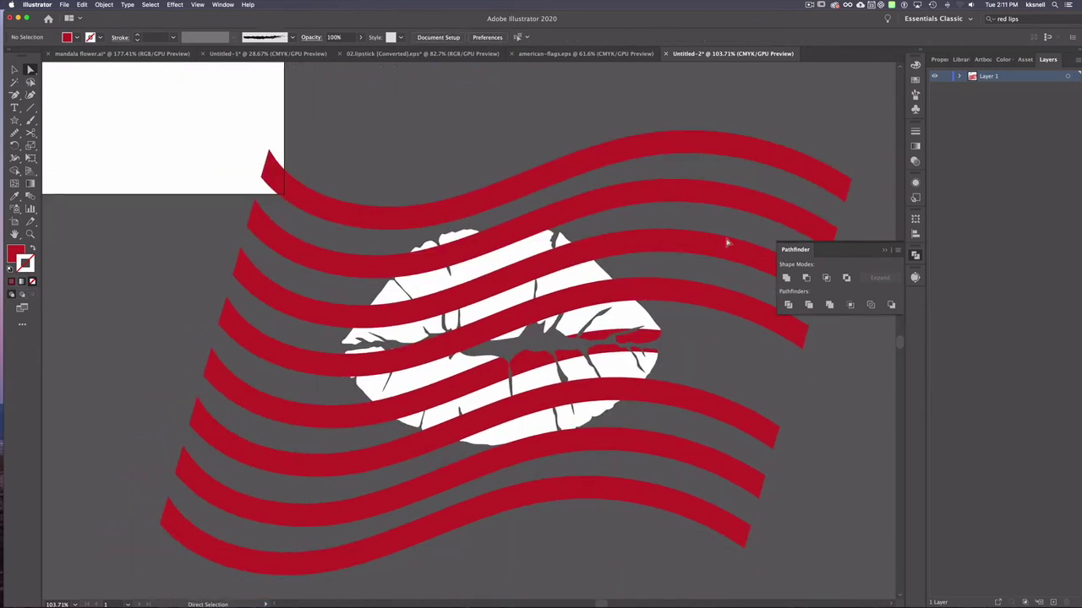
{"action": "key", "text": "super+a"}
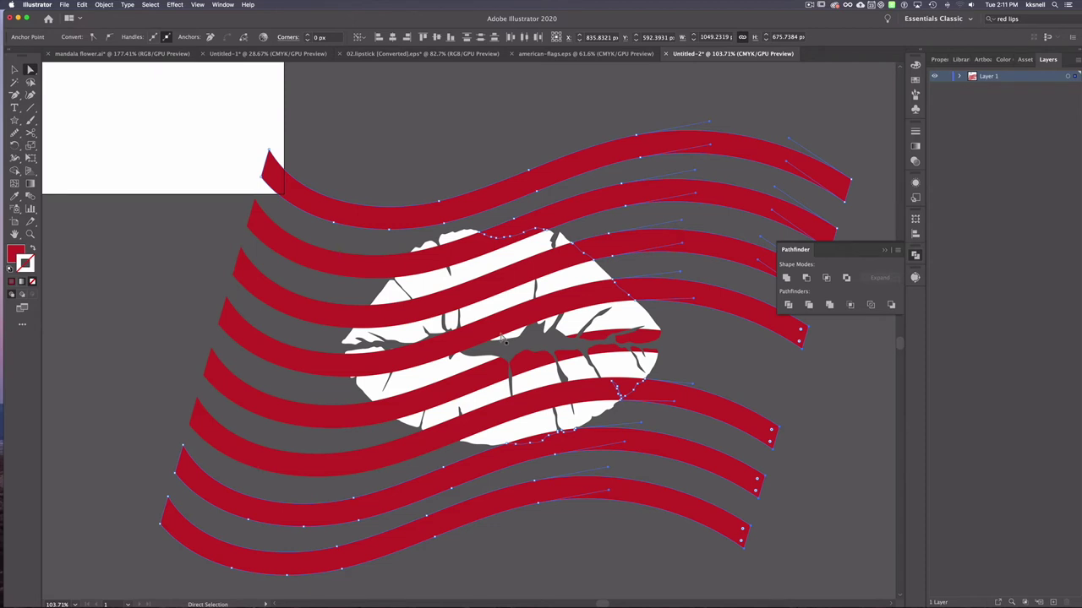
{"action": "key", "text": "Delete"}
{"action": "key", "text": "Delete"}
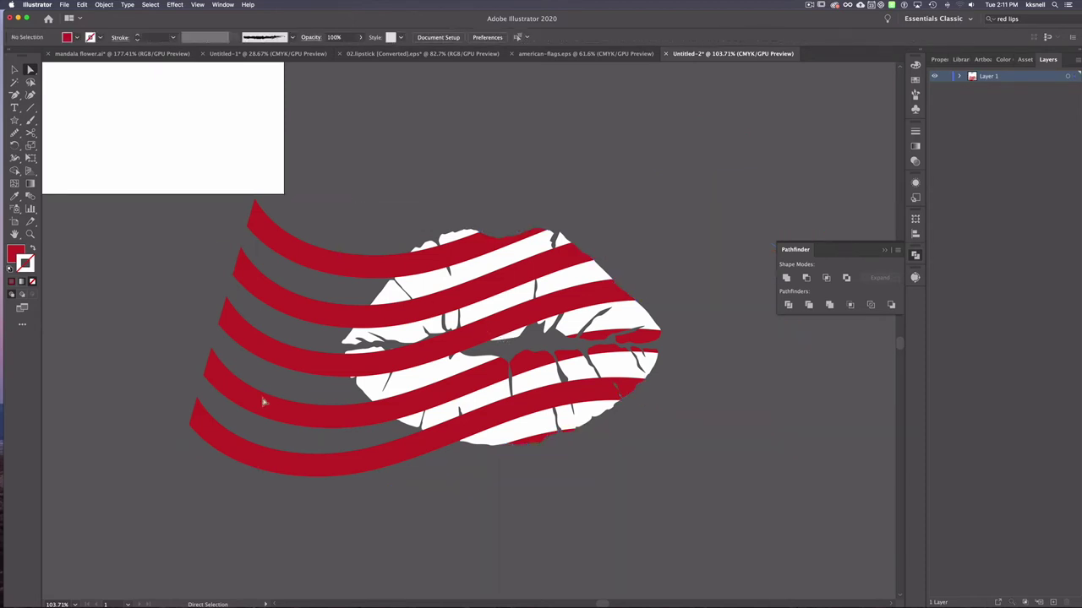
{"action": "left_click_drag", "start_coordinate": [263, 403], "coordinate": [302, 502]}
{"action": "key", "text": "Delete"}
{"action": "key", "text": "plus"}
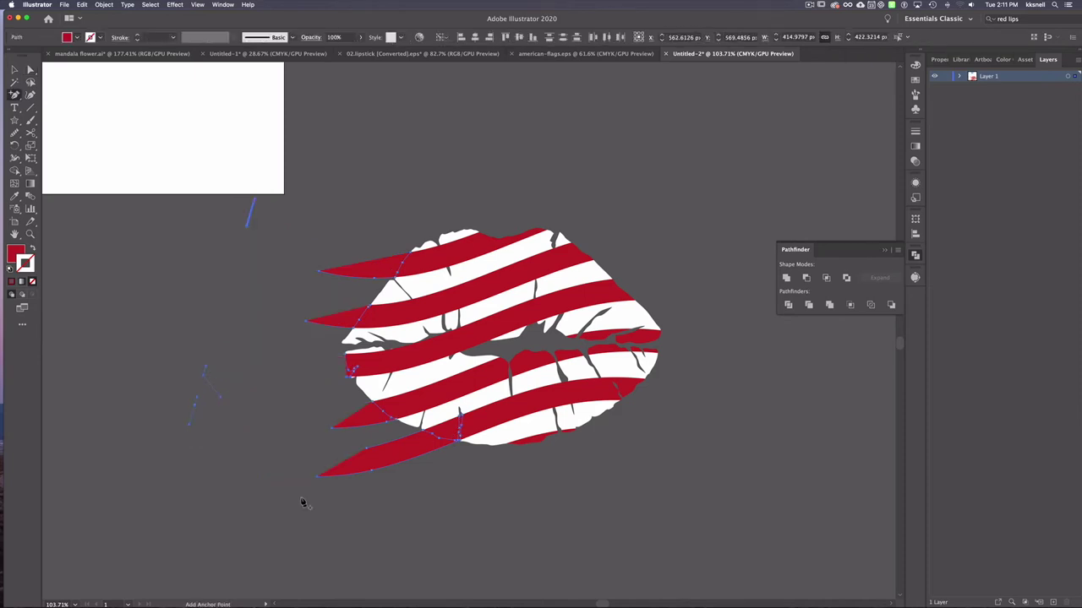
{"action": "key", "text": "Delete"}
Step: Delete the red stripe piece covering the mouth gap
{"action": "scroll", "coordinate": [583, 421], "scroll_direction": "up", "scroll_amount": 5}
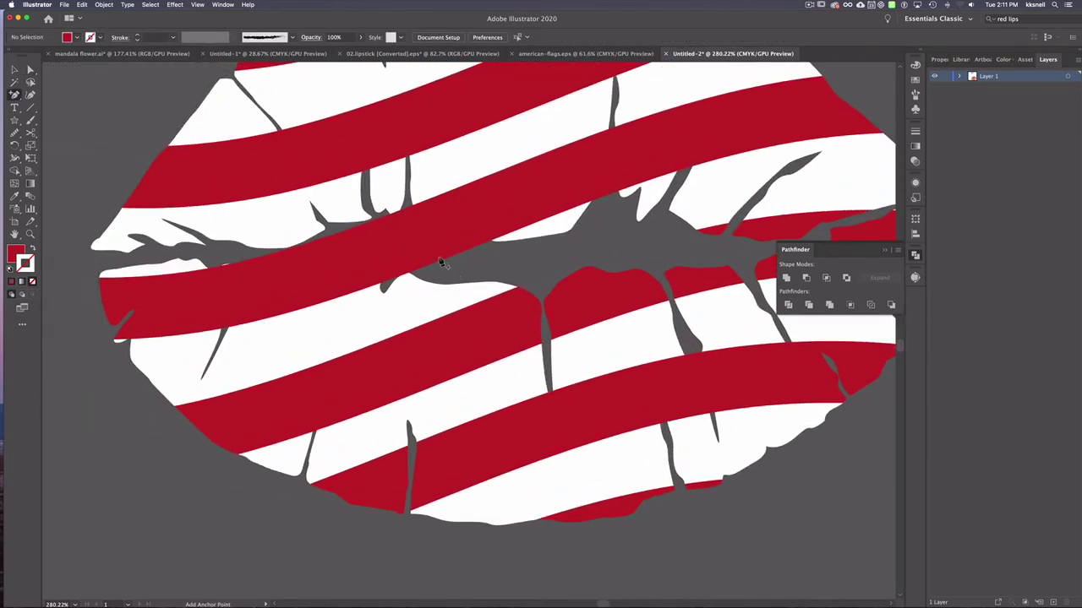
{"action": "left_click", "coordinate": [435, 256]}
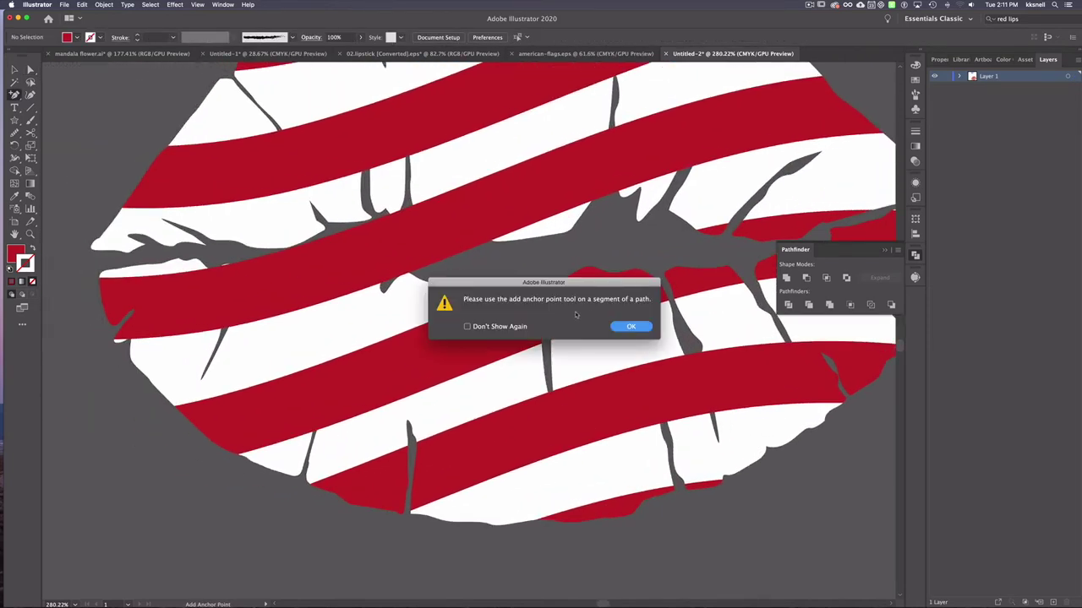
{"action": "left_click", "coordinate": [630, 326]}
{"action": "key", "text": "a"}
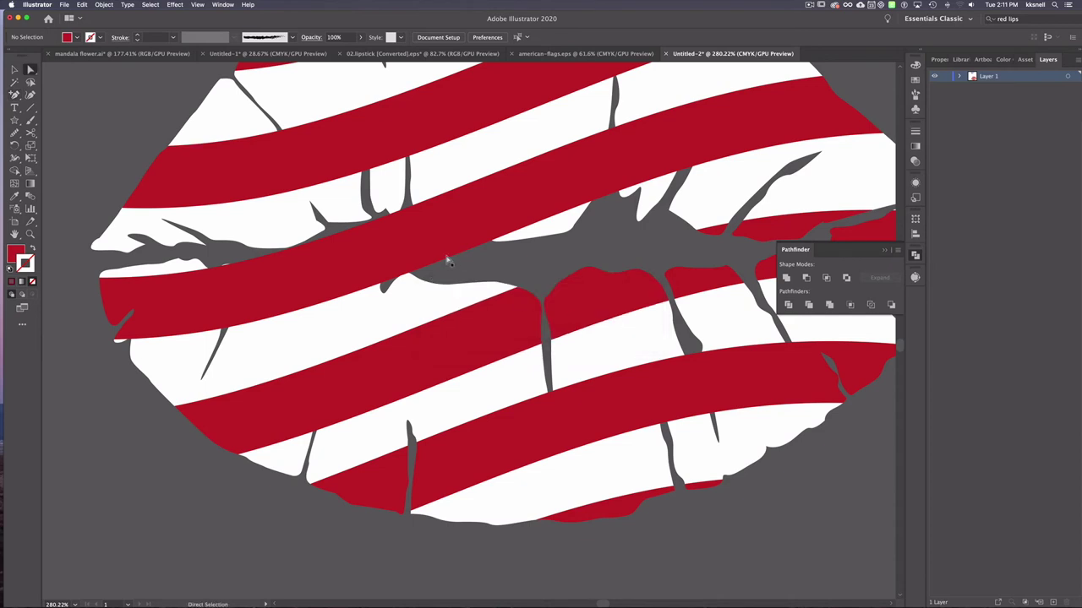
{"action": "left_click", "coordinate": [448, 261]}
{"action": "key", "text": "Delete"}
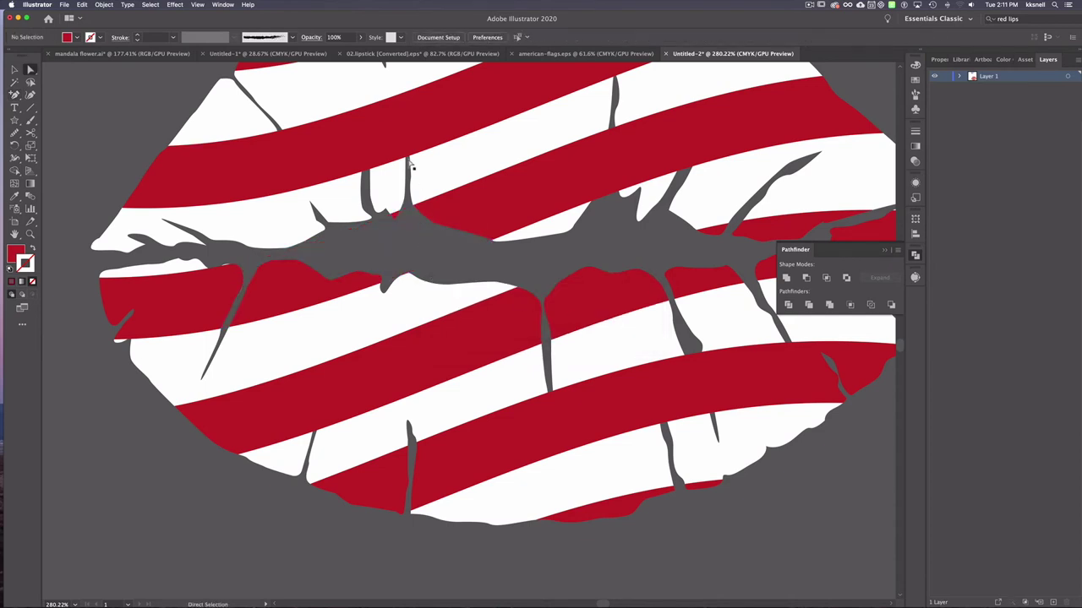
Step: Remove the red slivers over the left and right crease spikes and the stray one at a crease tip
{"action": "scroll", "coordinate": [411, 163], "scroll_direction": "up", "scroll_amount": 5, "text": "alt"}
{"action": "left_click", "coordinate": [405, 156]}
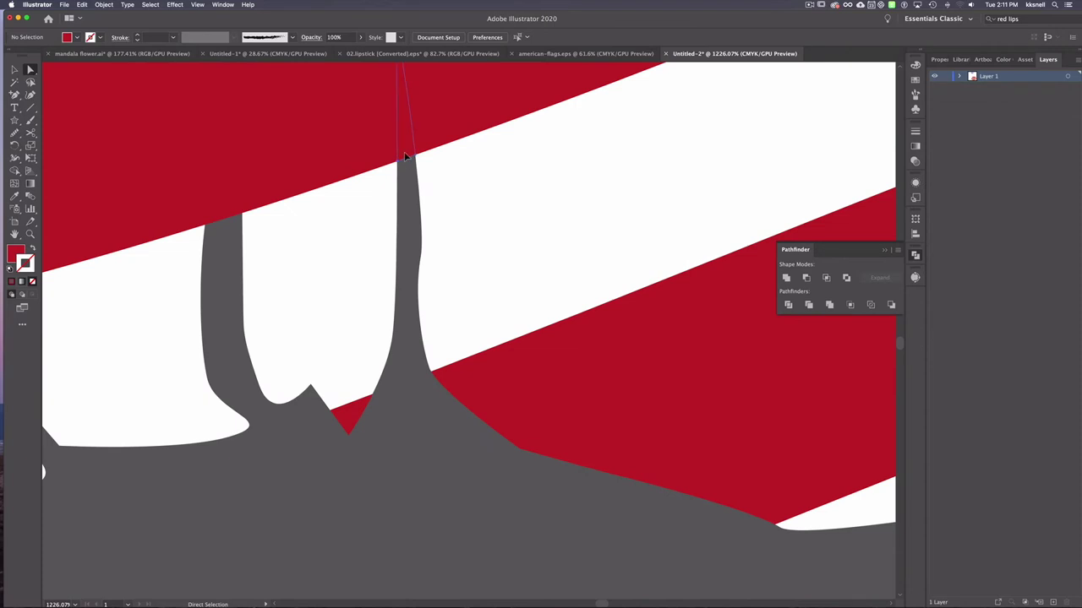
{"action": "key", "text": "Delete"}
{"action": "scroll", "coordinate": [406, 158], "scroll_direction": "up", "scroll_amount": 2}
{"action": "scroll", "coordinate": [406, 157], "scroll_direction": "left", "scroll_amount": 3}
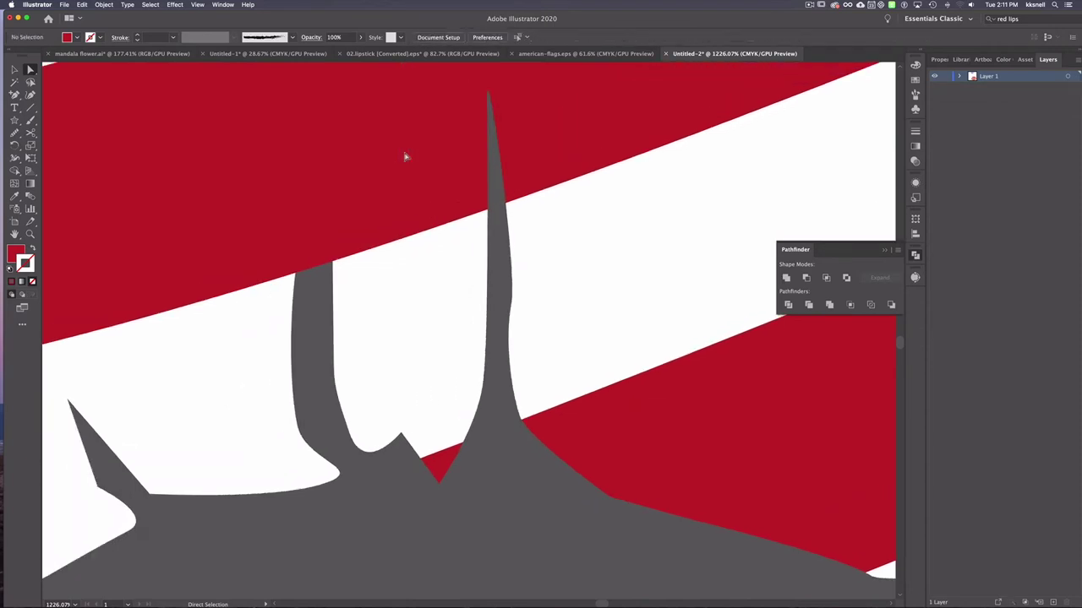
{"action": "left_click", "coordinate": [310, 257]}
{"action": "key", "text": "Delete"}
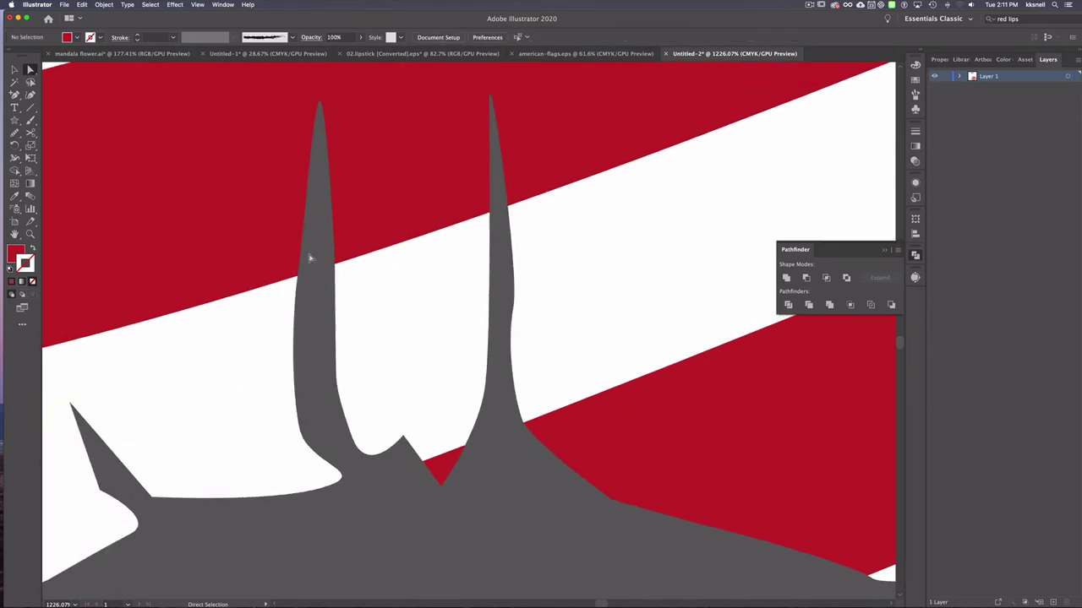
{"action": "scroll", "coordinate": [310, 256], "scroll_direction": "up", "scroll_amount": 3}
{"action": "scroll", "coordinate": [262, 251], "scroll_direction": "down", "scroll_amount": 2, "text": "alt"}
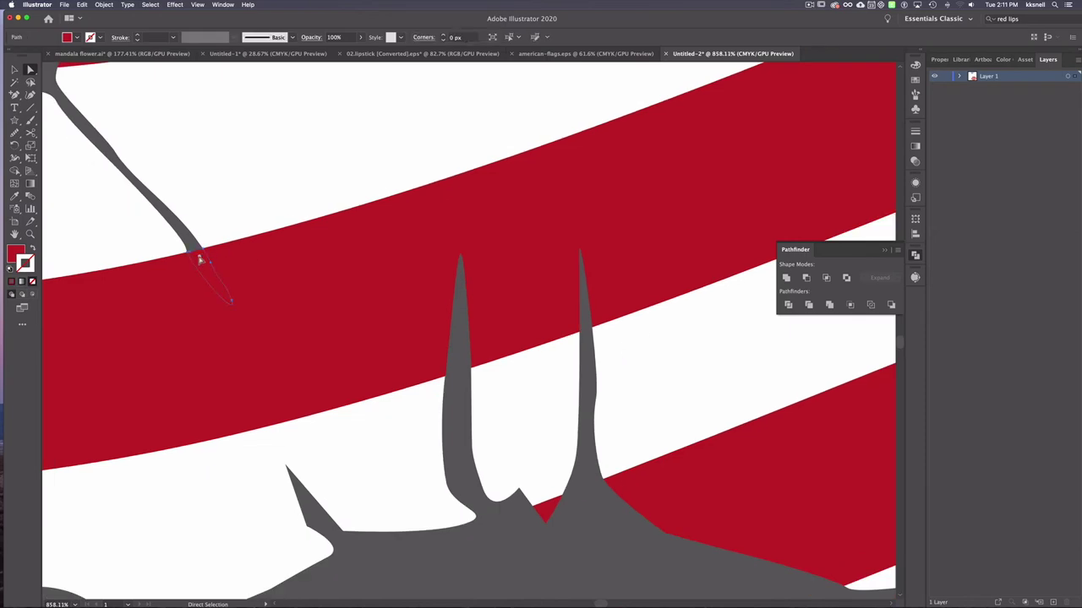
{"action": "scroll", "coordinate": [202, 258], "scroll_direction": "down", "scroll_amount": 1, "text": "alt"}
{"action": "scroll", "coordinate": [601, 372], "scroll_direction": "right", "scroll_amount": 3}
{"action": "scroll", "coordinate": [591, 380], "scroll_direction": "down", "scroll_amount": 3}
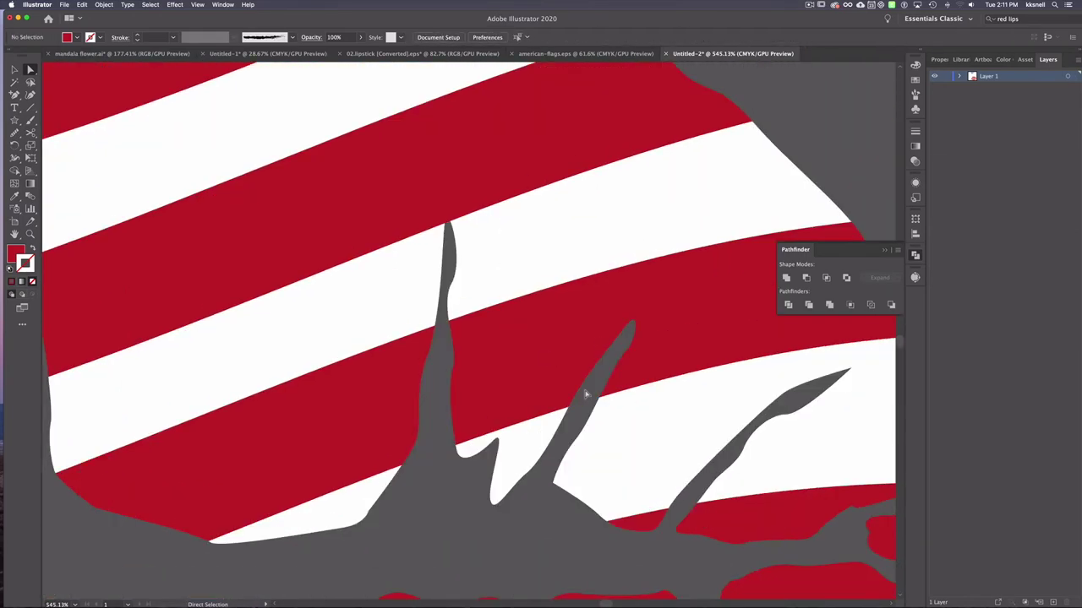
{"action": "scroll", "coordinate": [584, 391], "scroll_direction": "up", "scroll_amount": 6}
{"action": "left_click", "coordinate": [364, 328]}
{"action": "key", "text": "super+shift+a"}
{"action": "scroll", "coordinate": [364, 329], "scroll_direction": "down", "scroll_amount": 3}
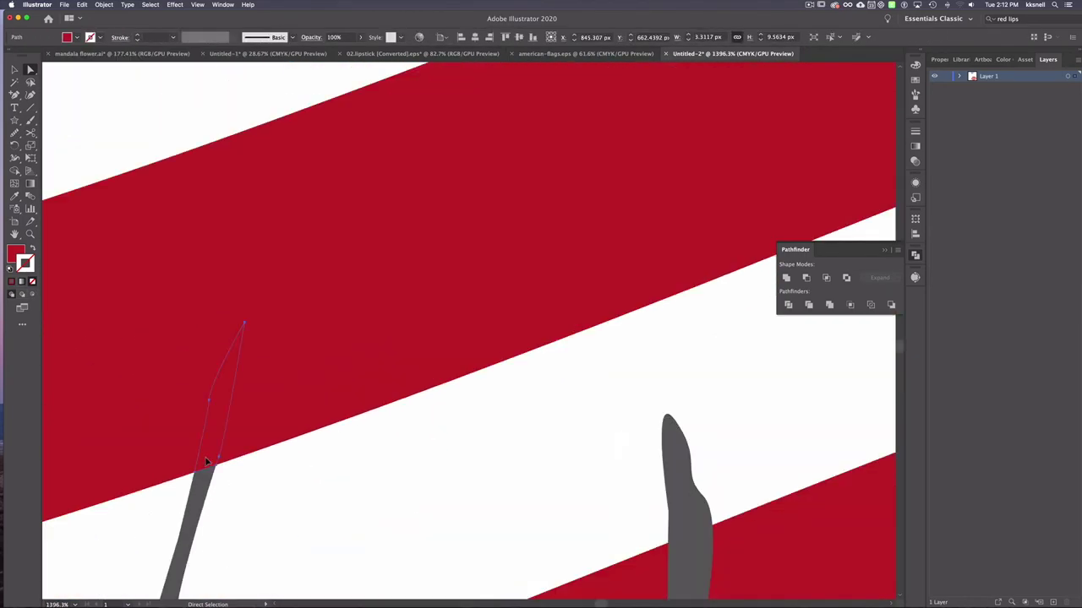
{"action": "scroll", "coordinate": [217, 265], "scroll_direction": "down", "scroll_amount": 3, "text": "alt"}
{"action": "scroll", "coordinate": [217, 266], "scroll_direction": "up", "scroll_amount": 2, "text": "alt"}
{"action": "scroll", "coordinate": [285, 186], "scroll_direction": "down", "scroll_amount": 3}
{"action": "scroll", "coordinate": [507, 347], "scroll_direction": "down", "scroll_amount": 2, "text": "alt"}
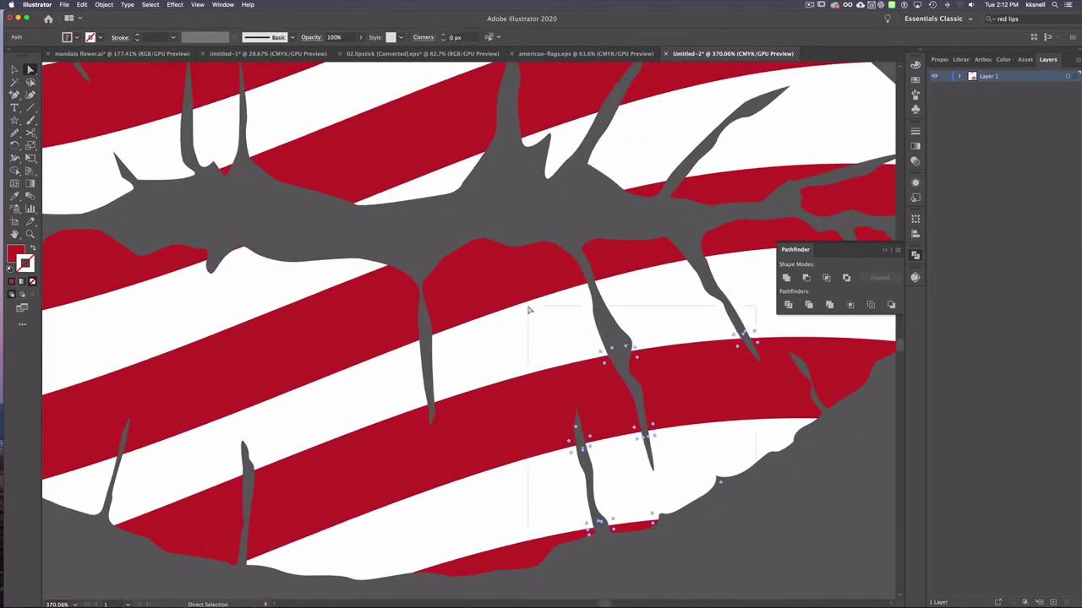
{"action": "scroll", "coordinate": [609, 287], "scroll_direction": "down", "scroll_amount": 3, "text": "alt"}
{"action": "scroll", "coordinate": [456, 178], "scroll_direction": "up", "scroll_amount": 5, "text": "alt"}
{"action": "scroll", "coordinate": [456, 178], "scroll_direction": "down", "scroll_amount": 5, "text": "alt"}
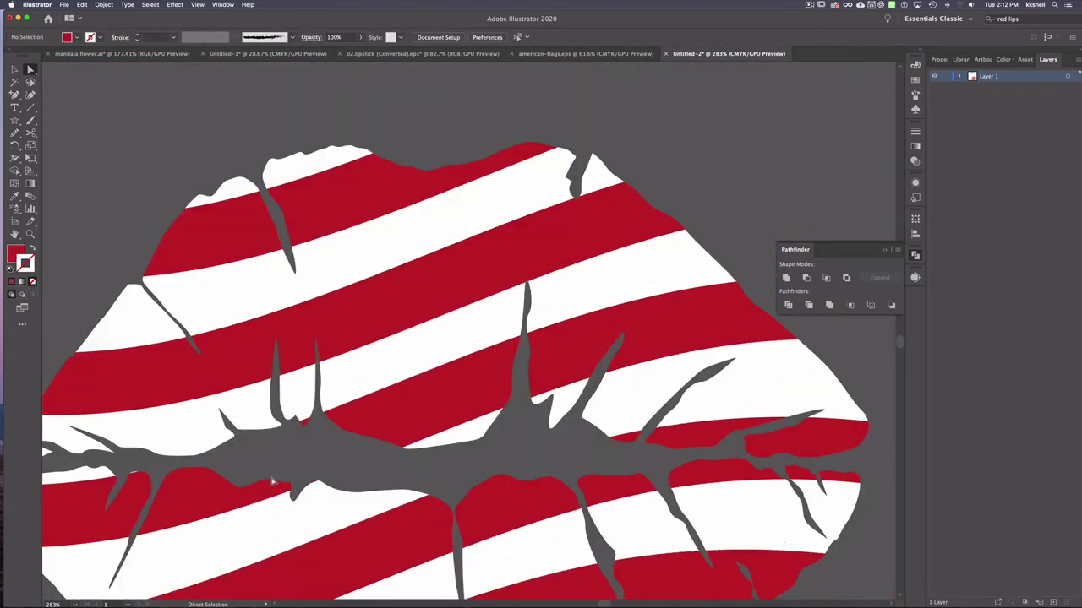
{"action": "scroll", "coordinate": [279, 380], "scroll_direction": "up", "scroll_amount": 1, "text": "alt"}
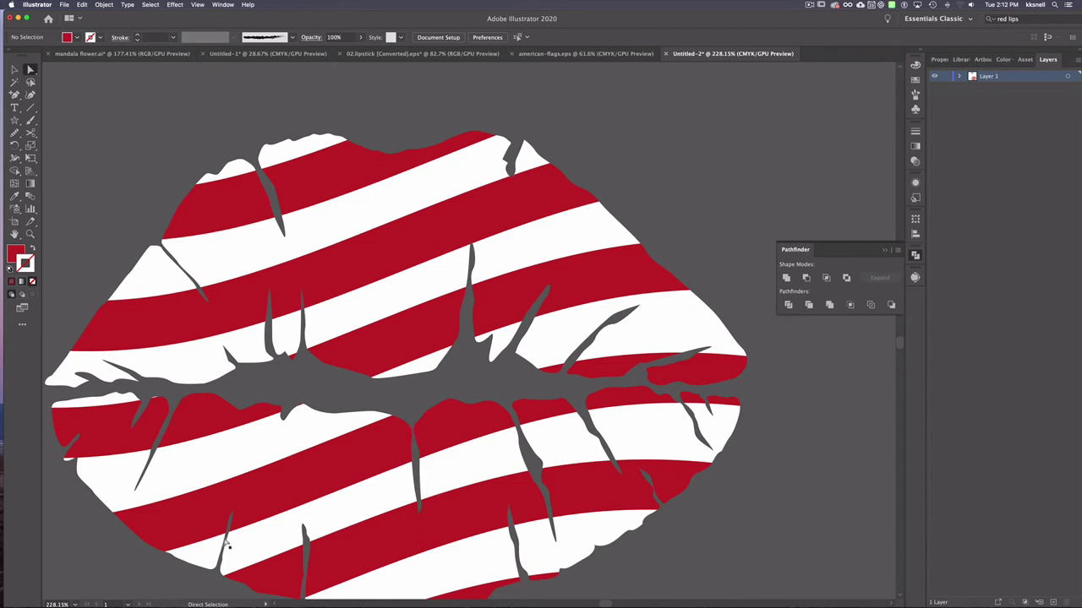
{"action": "scroll", "coordinate": [365, 417], "scroll_direction": "down", "scroll_amount": 1, "text": "alt"}
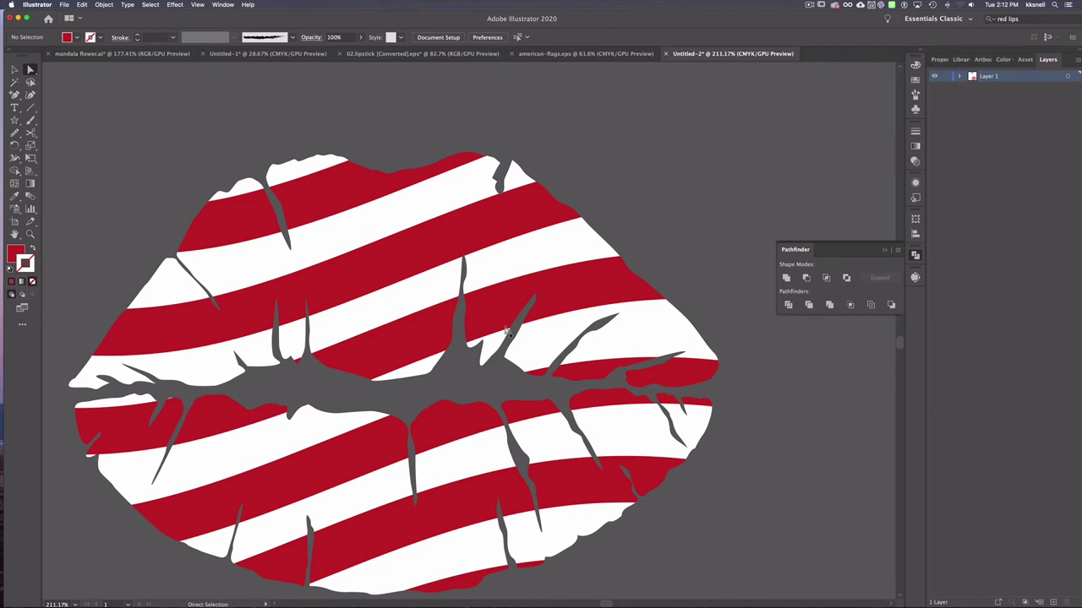
Step: Undo the accidental star-field reshape and move the blue backing onto the upper-left lip, leaving the stars
{"action": "scroll", "coordinate": [507, 331], "scroll_direction": "down", "scroll_amount": 7, "text": "alt"}
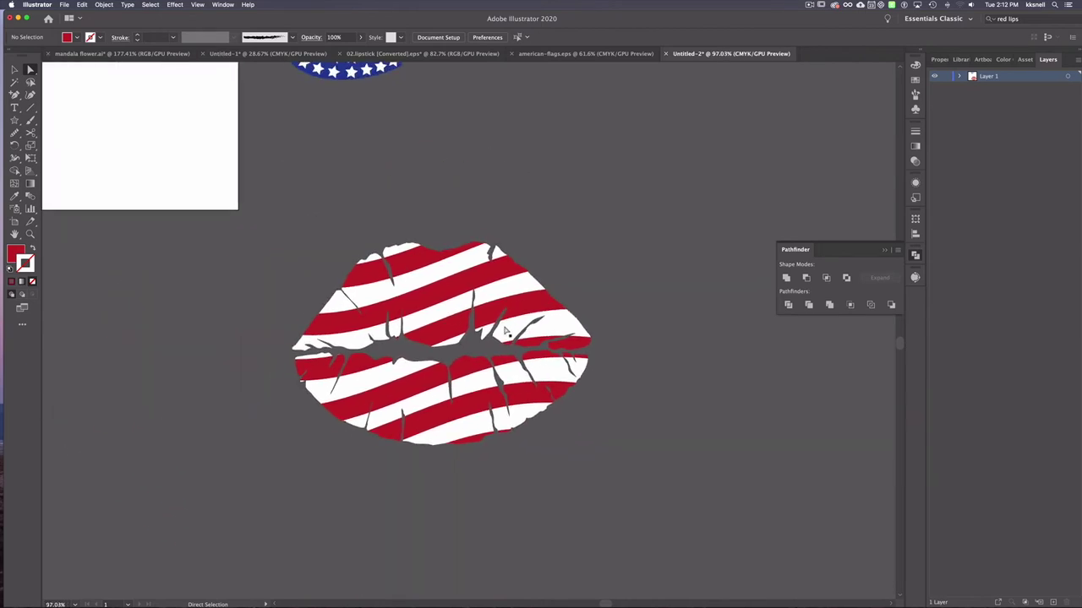
{"action": "scroll", "coordinate": [506, 331], "scroll_direction": "up", "scroll_amount": 3}
{"action": "scroll", "coordinate": [506, 332], "scroll_direction": "down", "scroll_amount": 1, "text": "alt"}
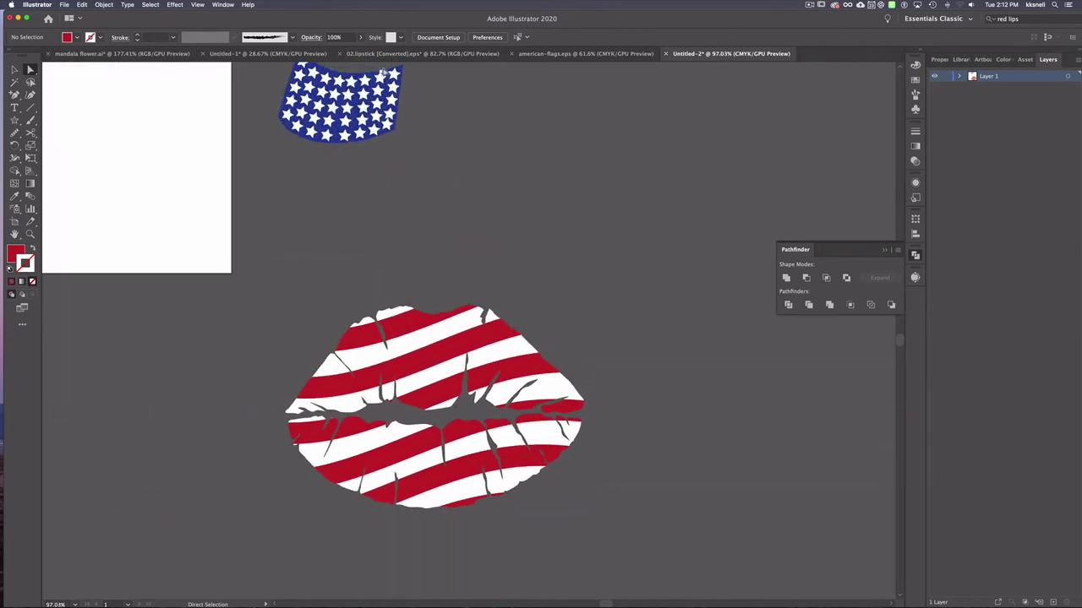
{"action": "left_click_drag", "start_coordinate": [407, 75], "coordinate": [413, 307]}
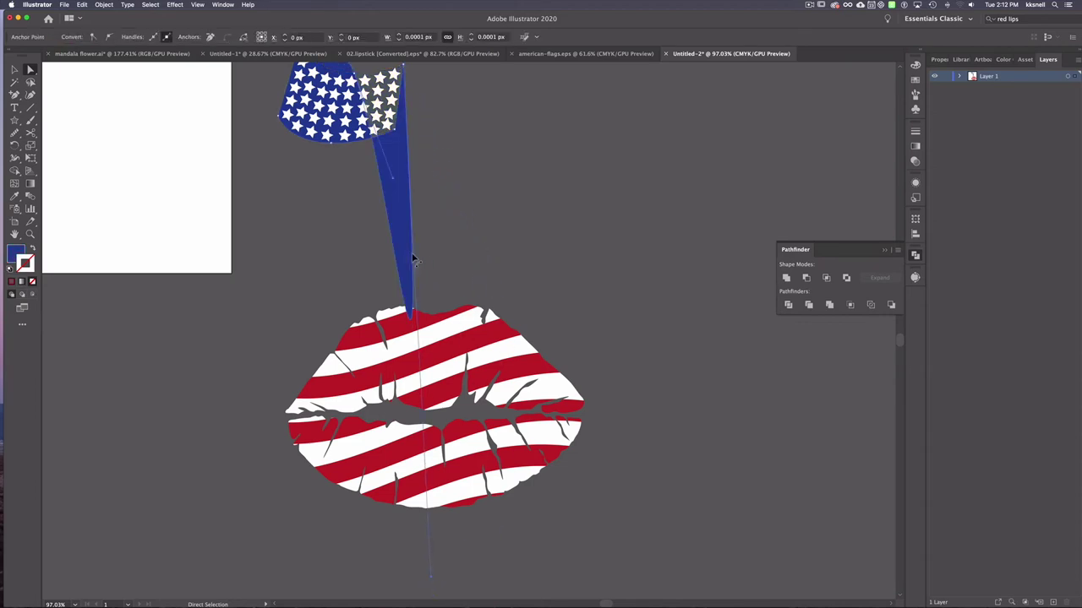
{"action": "key", "text": "ctrl+z"}
{"action": "left_click", "coordinate": [402, 154]}
{"action": "key", "text": "v"}
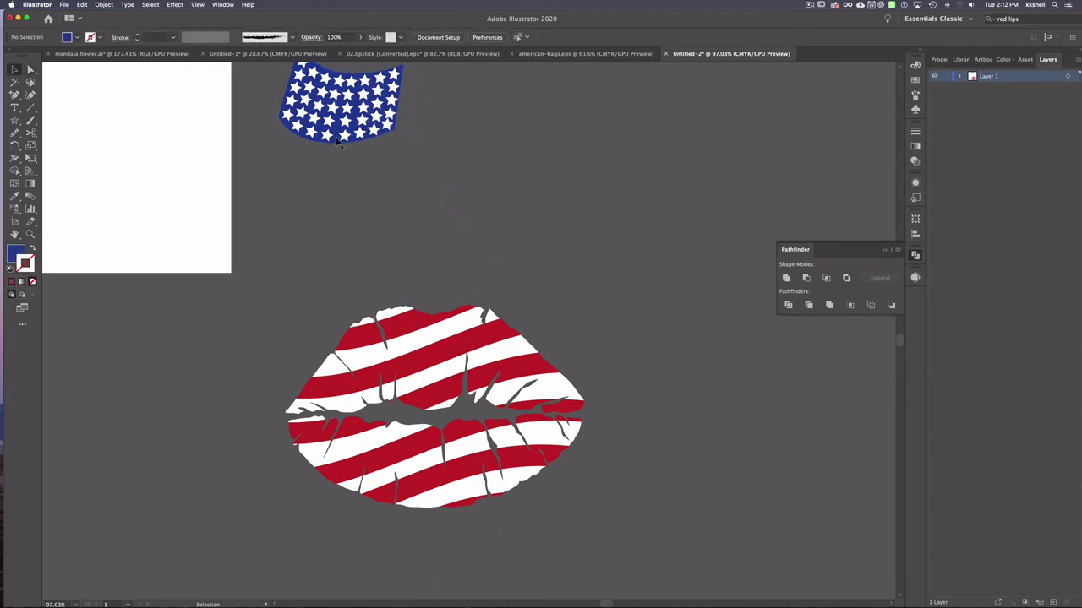
{"action": "left_click_drag", "start_coordinate": [335, 146], "coordinate": [459, 438]}
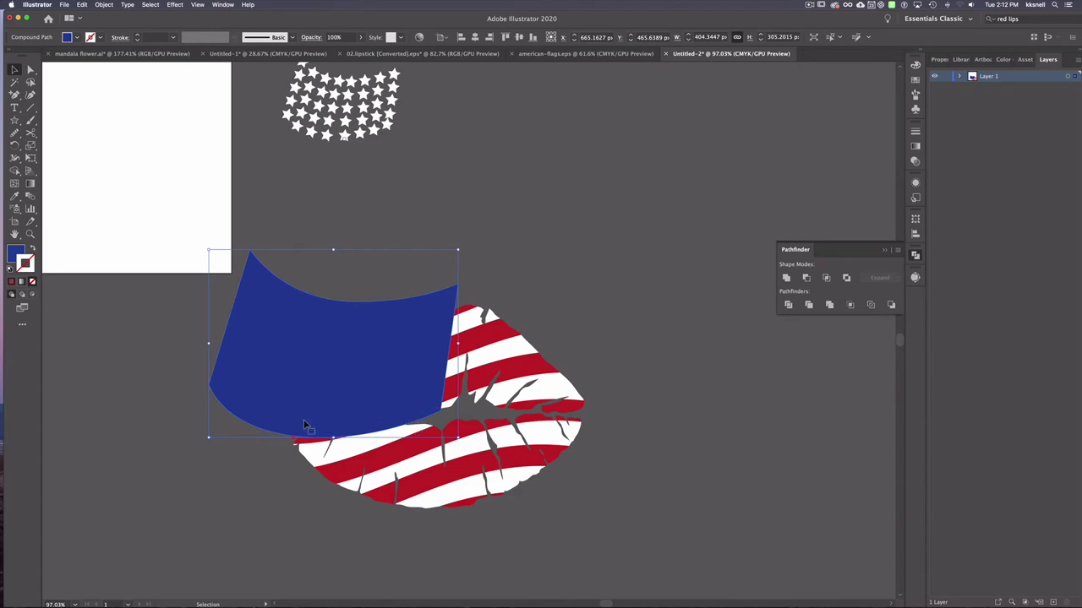
{"action": "scroll", "coordinate": [357, 391], "scroll_direction": "up", "scroll_amount": 5}
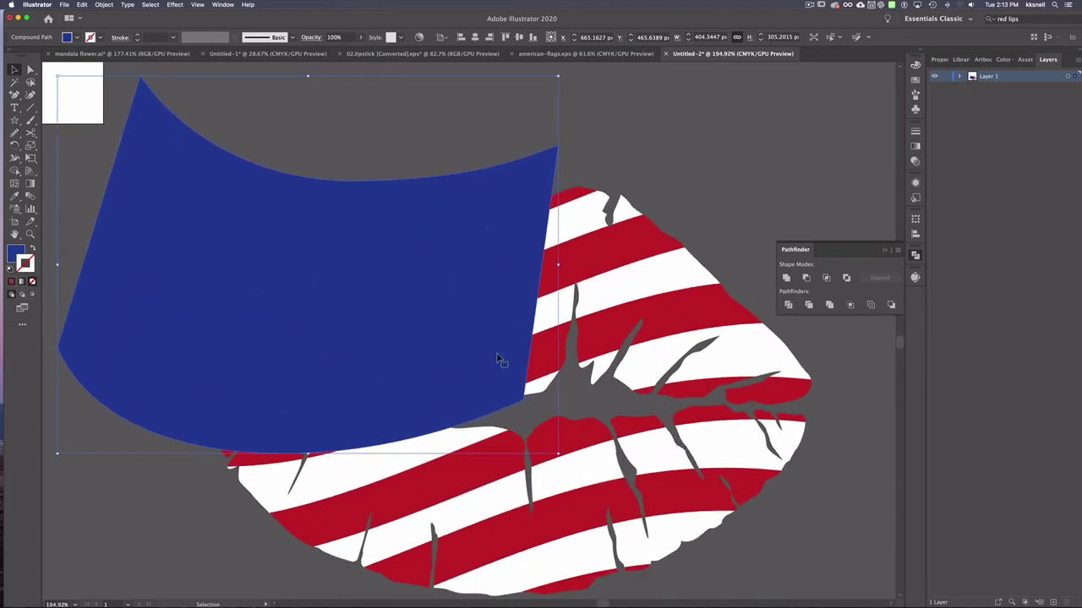
Step: Raise and straighten the blue panel's curved bottom edge
{"action": "key", "text": "a"}
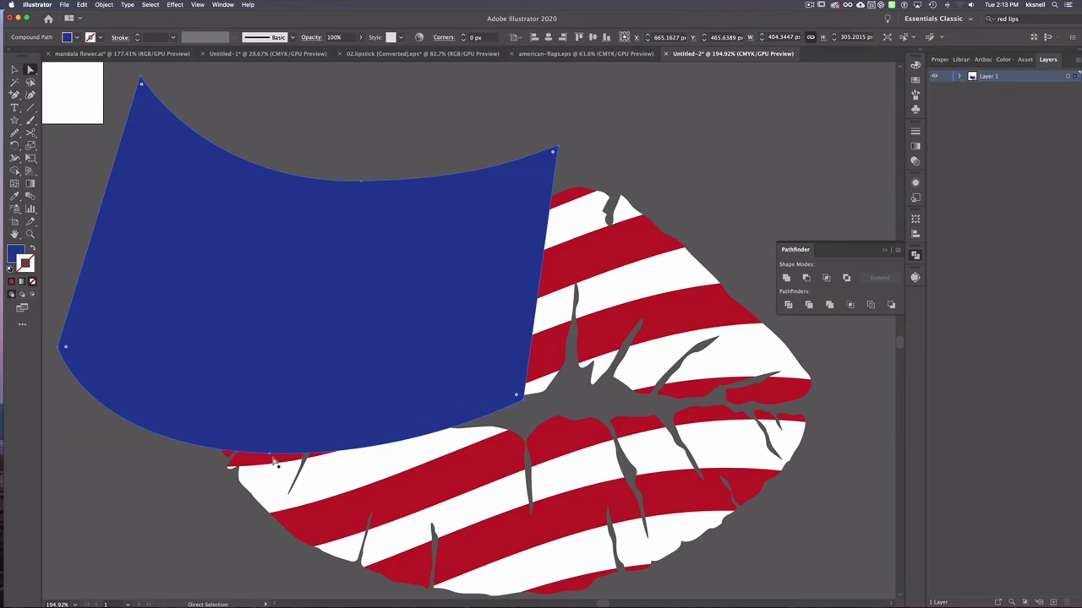
{"action": "left_click_drag", "start_coordinate": [269, 457], "coordinate": [214, 414]}
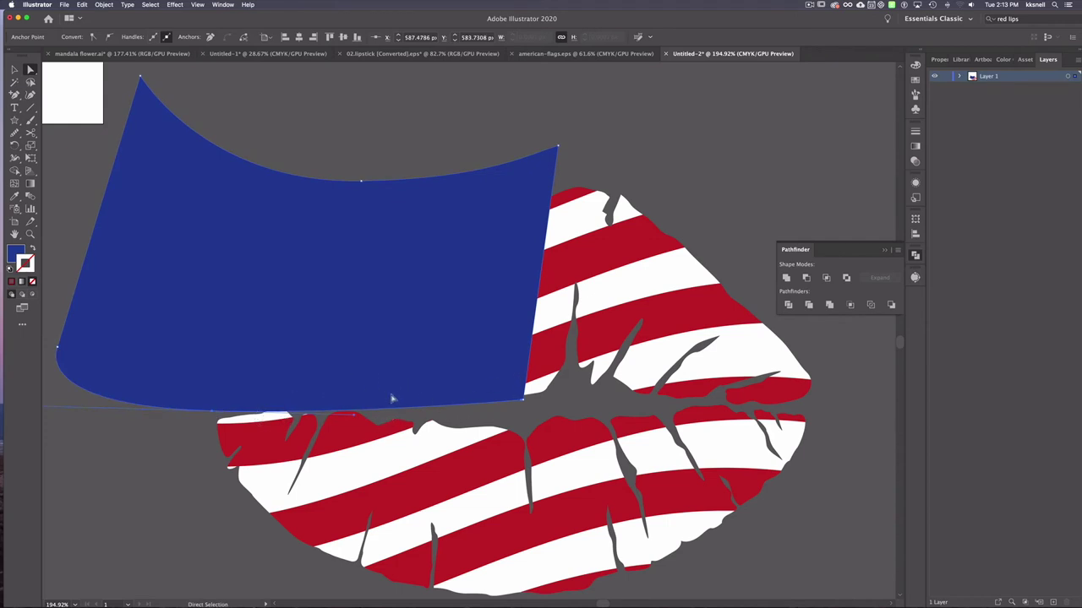
{"action": "key", "text": "shift+c"}
{"action": "mouse_move", "coordinate": [353, 419]}
{"action": "left_mouse_down"}
{"action": "mouse_move", "coordinate": [338, 389]}
{"action": "mouse_move", "coordinate": [346, 405]}
{"action": "left_mouse_up"}
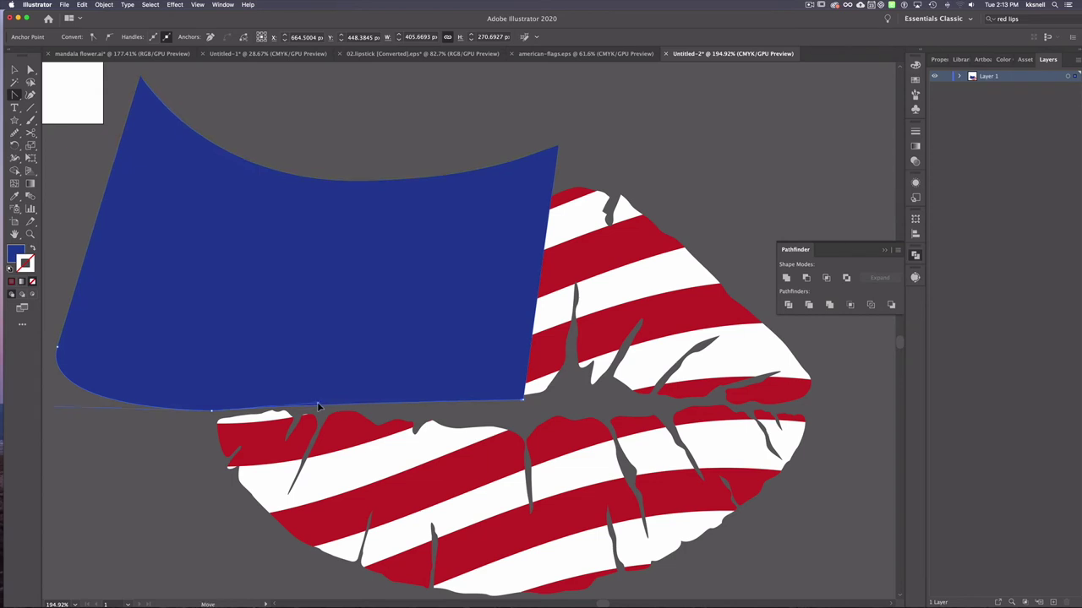
{"action": "key", "text": "a"}
Step: Add an anchor midway along the blue panel's bottom edge and pull it upward
{"action": "key", "text": "plus"}
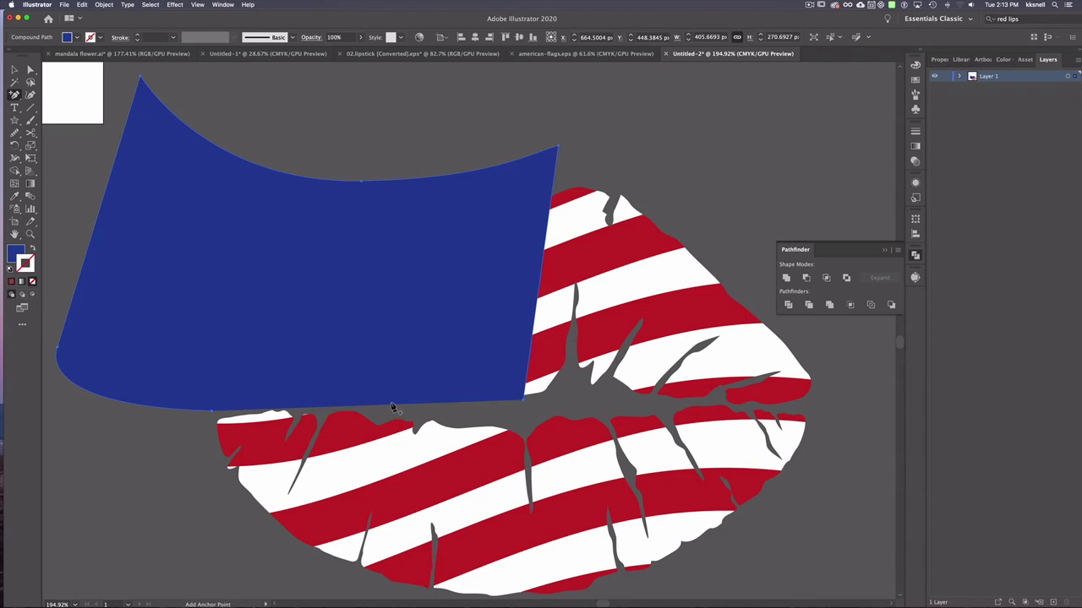
{"action": "left_click", "coordinate": [399, 409]}
{"action": "left_click", "coordinate": [631, 326]}
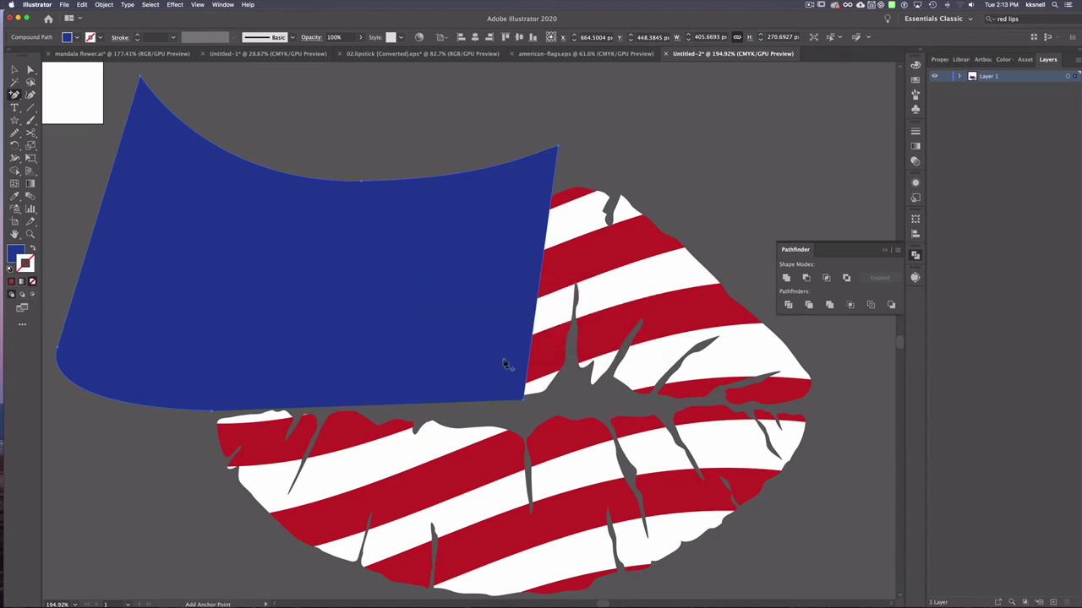
{"action": "left_click", "coordinate": [401, 409]}
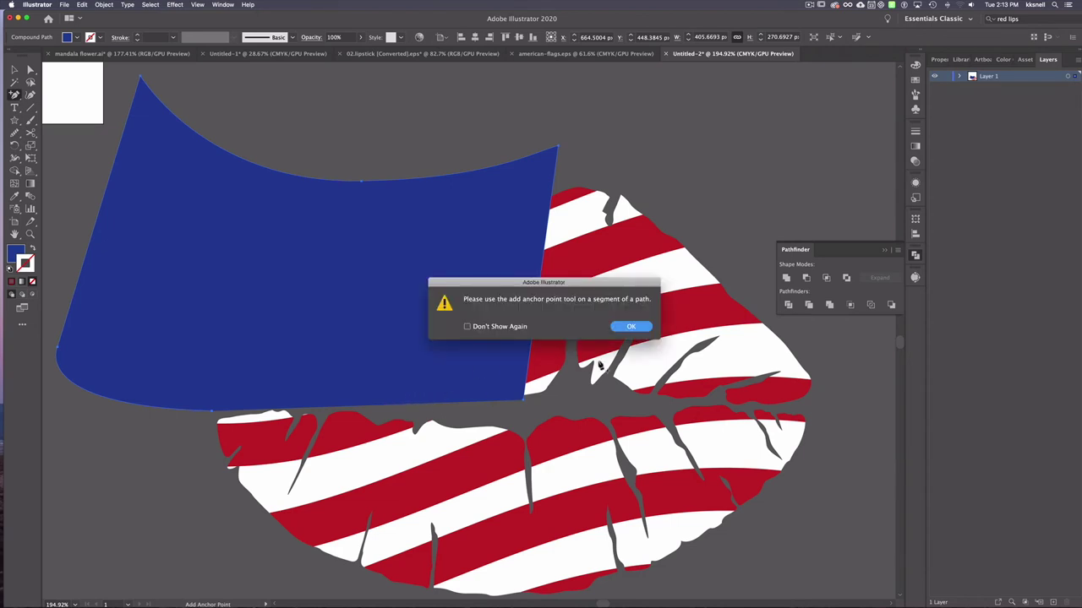
{"action": "left_click", "coordinate": [631, 327]}
{"action": "key", "text": "a"}
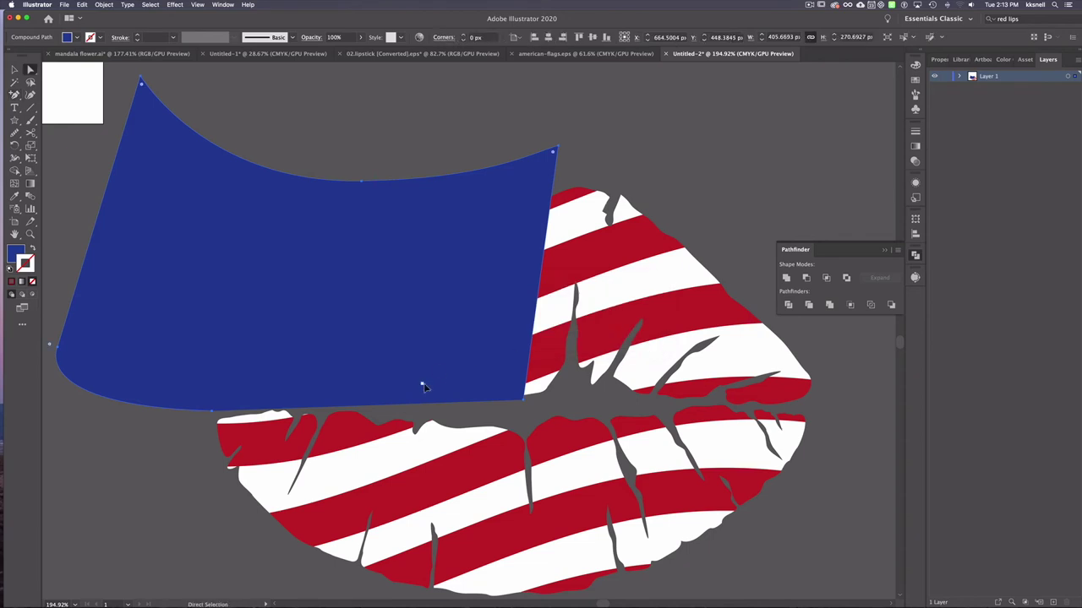
{"action": "left_click", "coordinate": [213, 414]}
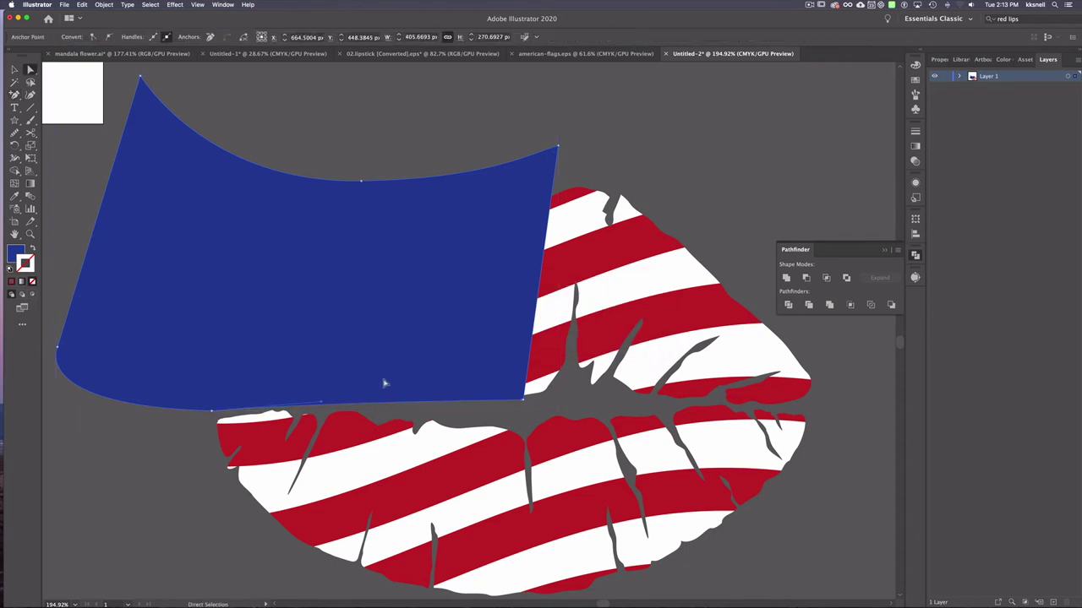
{"action": "left_click", "coordinate": [434, 402]}
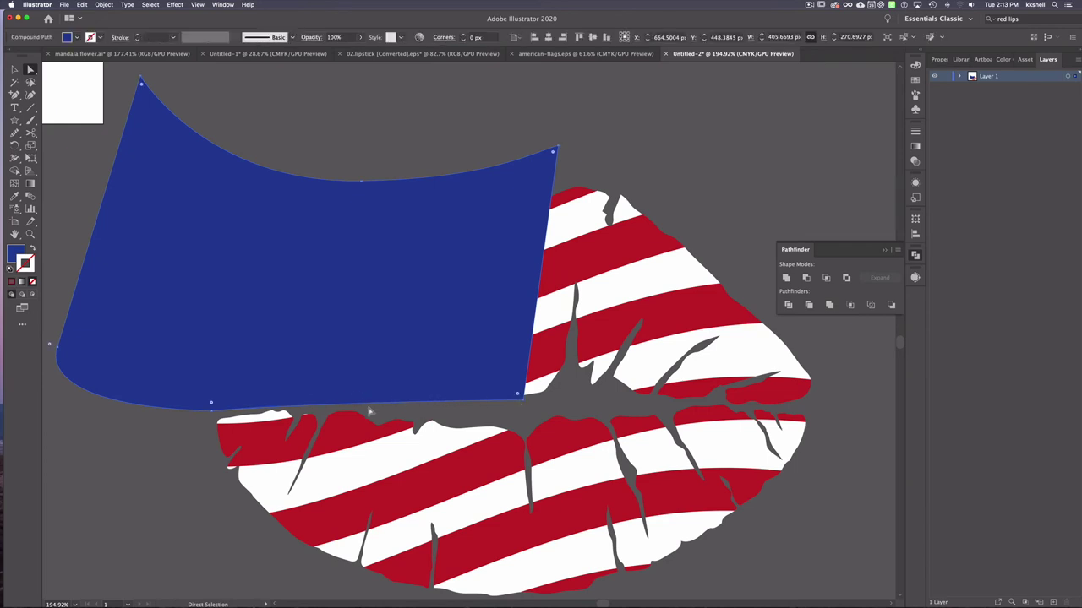
{"action": "key", "text": "plus"}
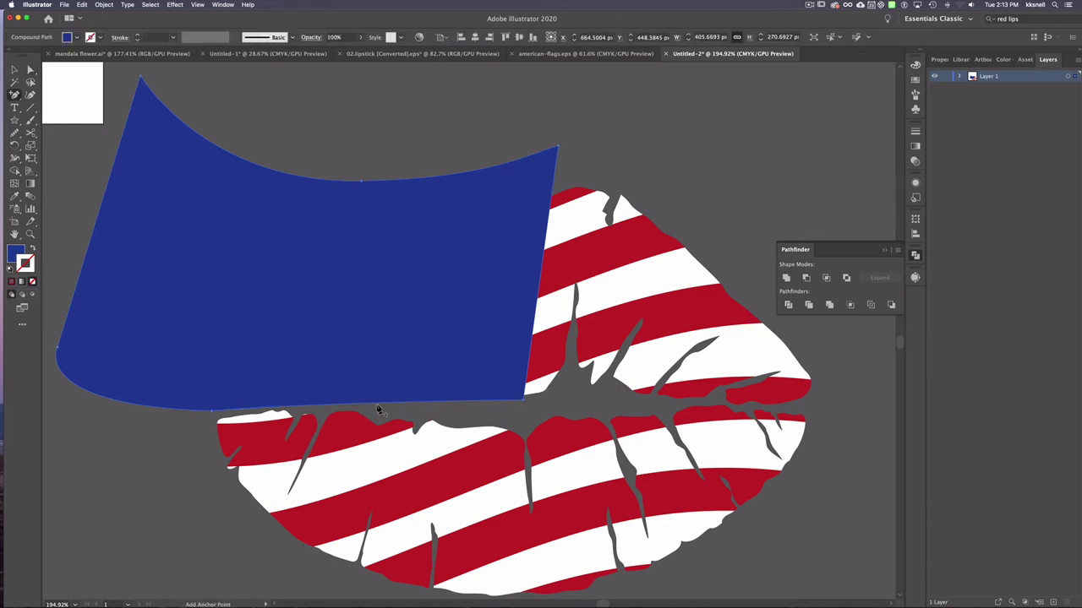
{"action": "left_click", "coordinate": [377, 404]}
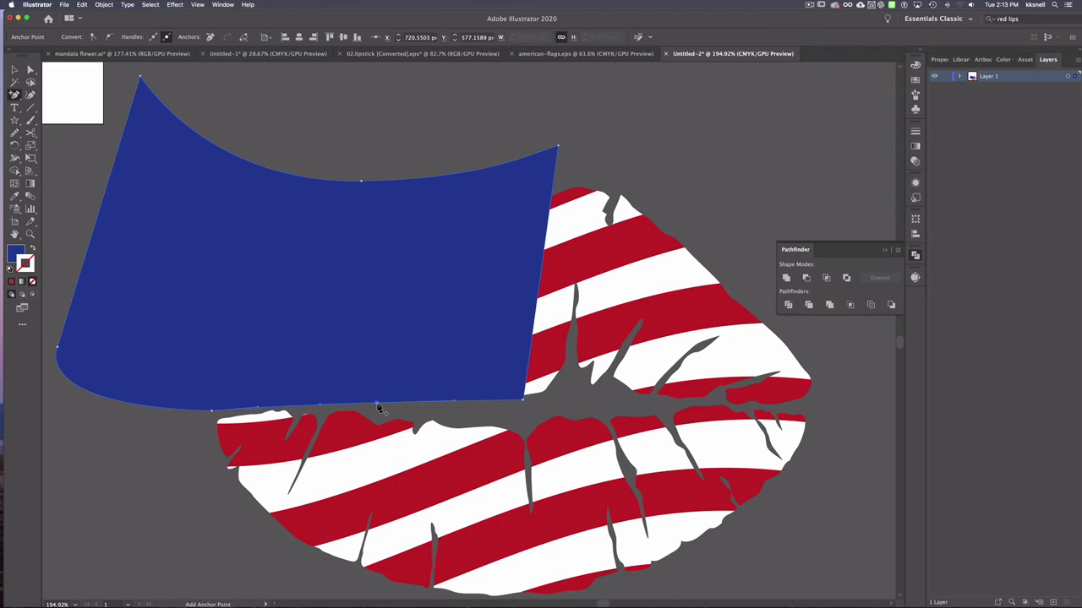
{"action": "key", "text": "a"}
{"action": "mouse_move", "coordinate": [377, 404]}
{"action": "left_mouse_down"}
{"action": "mouse_move", "coordinate": [369, 351]}
{"action": "mouse_move", "coordinate": [387, 408]}
{"action": "left_mouse_up"}
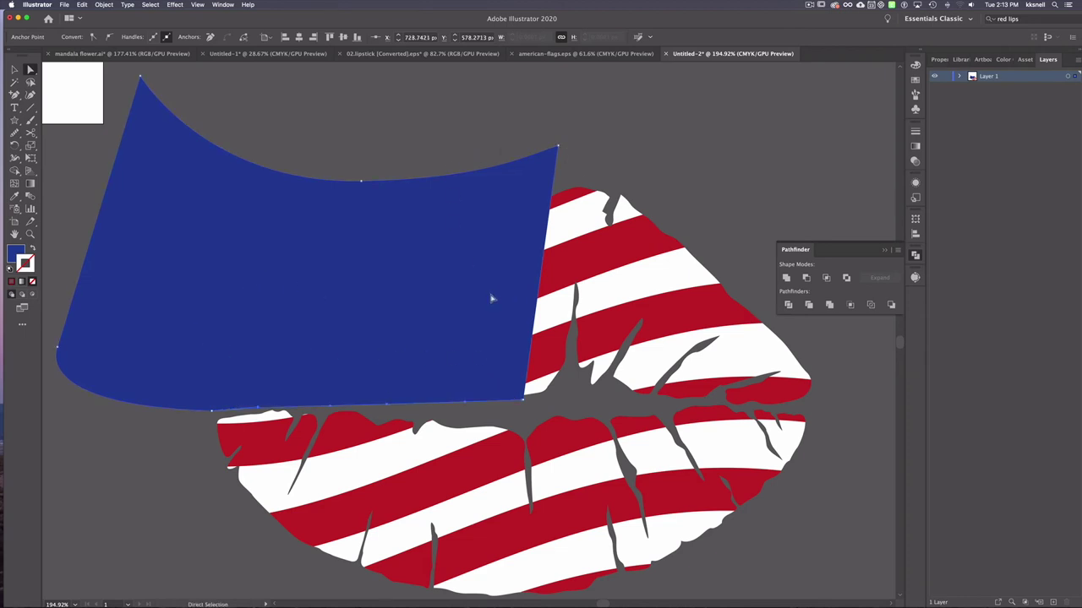
Step: Shift the blue panel left so it sits over the upper-left lip
{"action": "left_click_drag", "start_coordinate": [463, 226], "coordinate": [434, 223]}
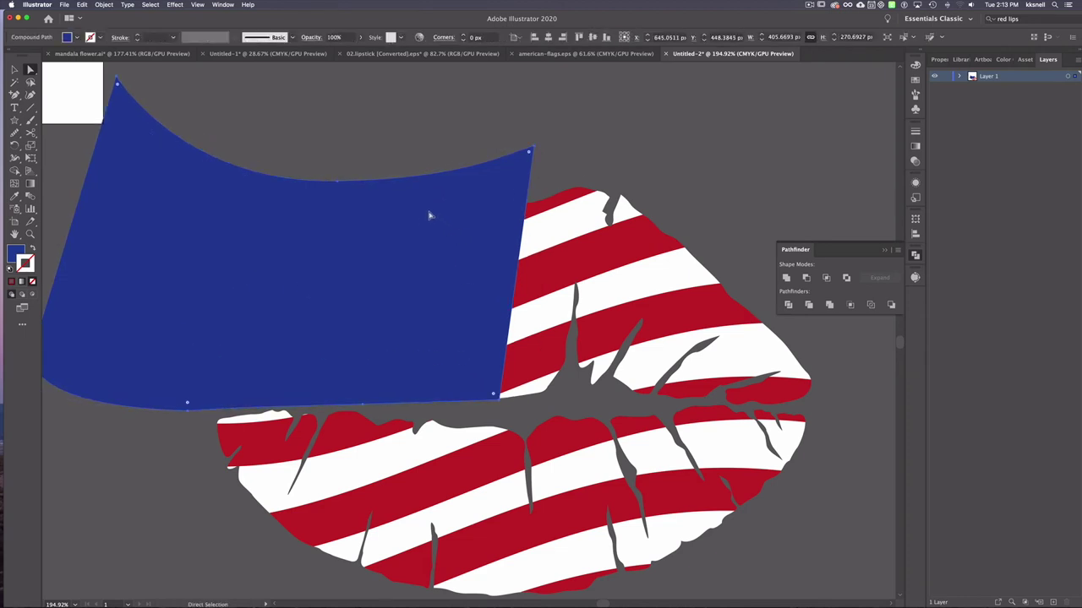
{"action": "key", "text": "Left"}
{"action": "key", "text": "Left"}
{"action": "key", "text": "Left"}
{"action": "key", "text": "Left"}
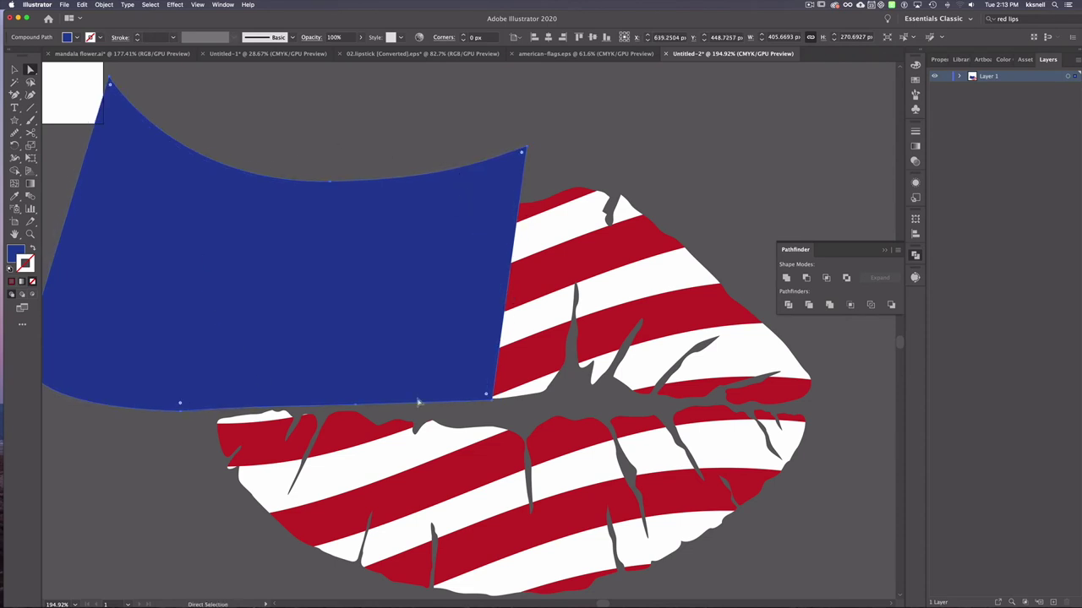
{"action": "scroll", "coordinate": [359, 292], "scroll_direction": "down", "scroll_amount": 3}
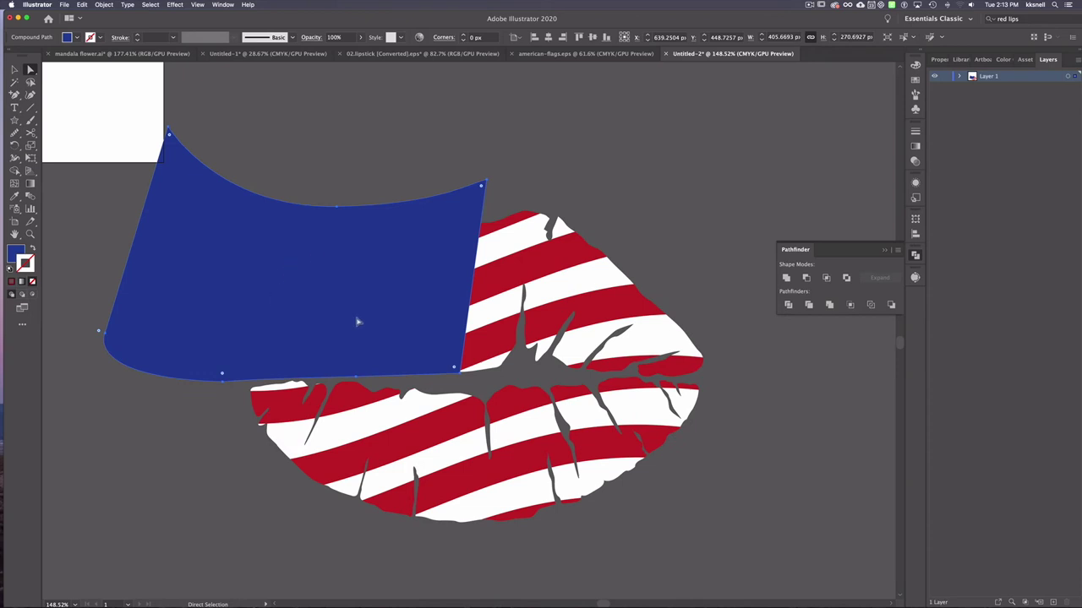
{"action": "key", "text": "v"}
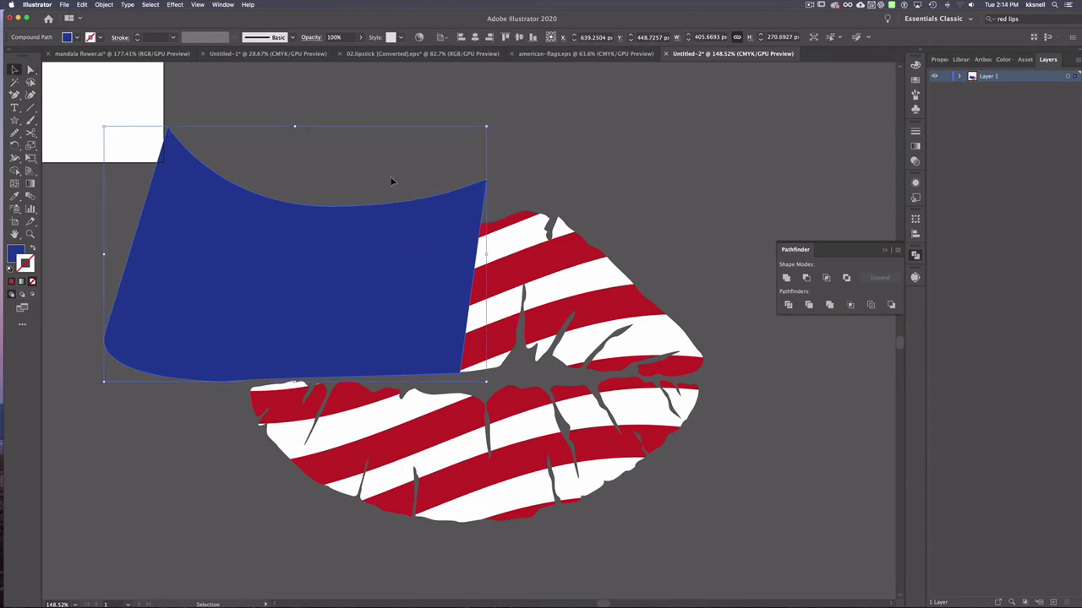
Step: Divide the blue panel along the lips outline with Pathfinder and delete the blue outside the lips
{"action": "key", "text": "super+a"}
{"action": "scroll", "coordinate": [472, 337], "scroll_direction": "right", "scroll_amount": 3}
{"action": "scroll", "coordinate": [473, 338], "scroll_direction": "up", "scroll_amount": 1}
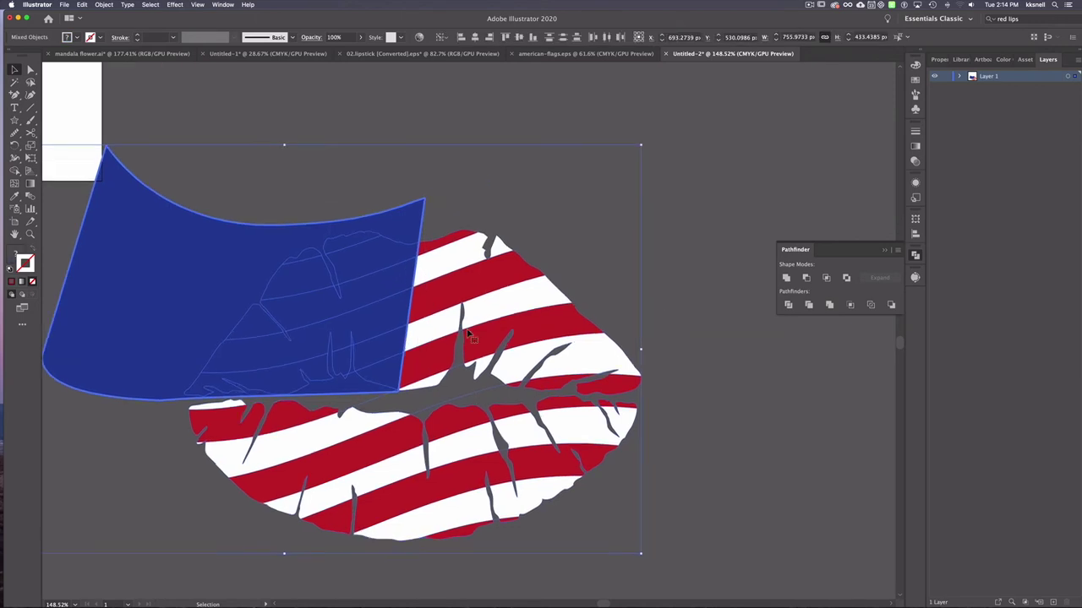
{"action": "left_click", "coordinate": [787, 305]}
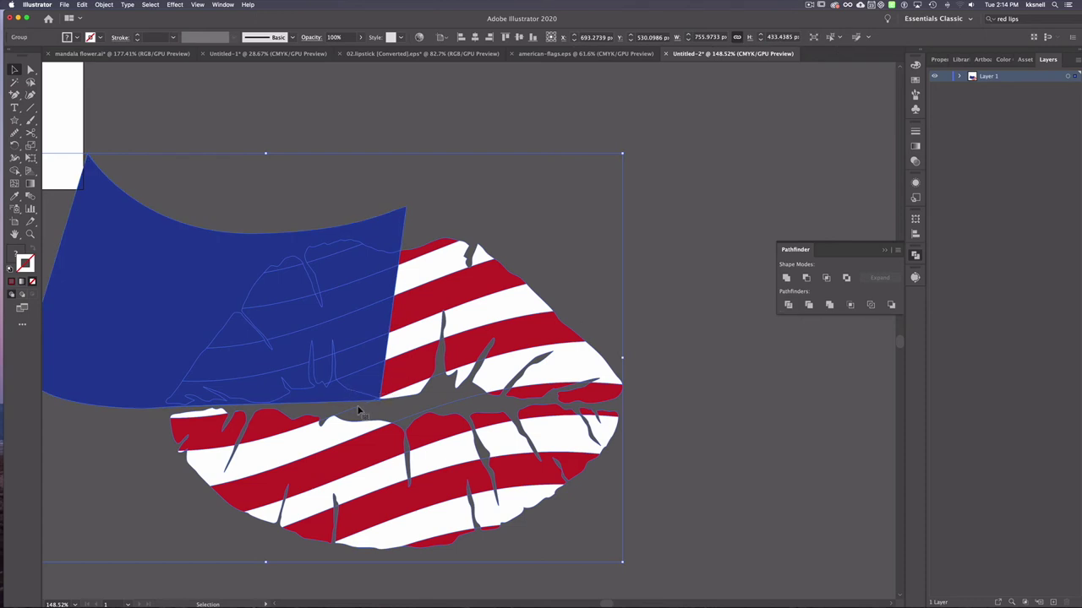
{"action": "key", "text": "a"}
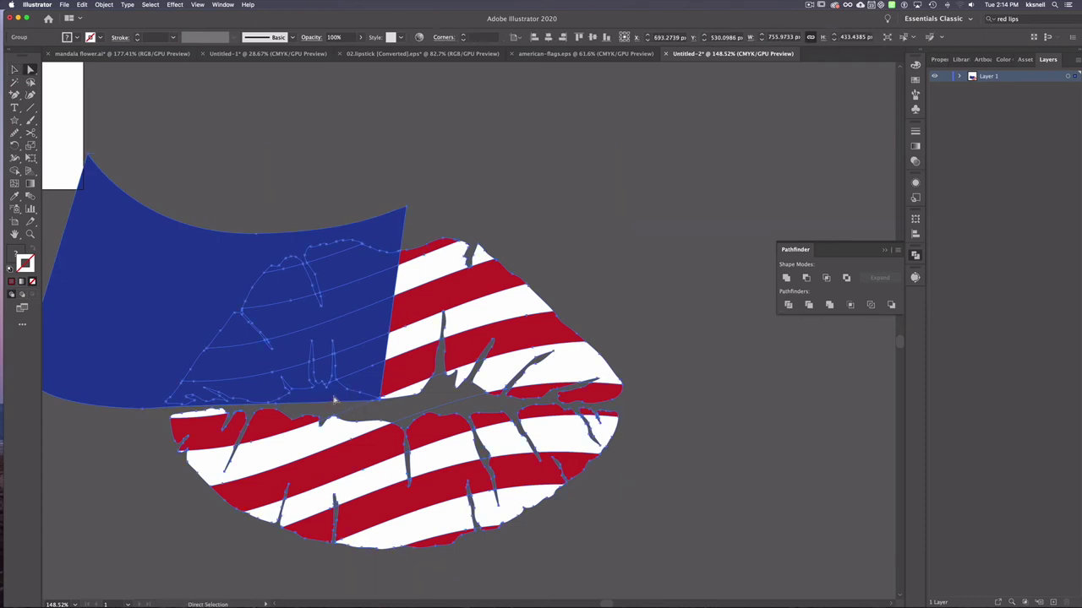
{"action": "left_click", "coordinate": [160, 451]}
{"action": "left_click", "coordinate": [329, 400]}
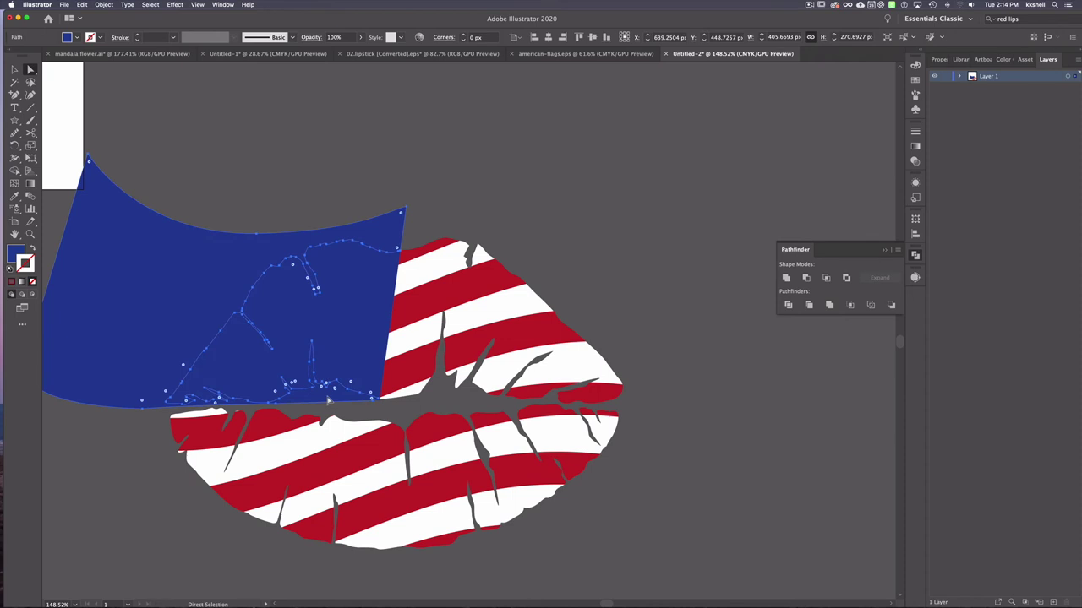
{"action": "key", "text": "Delete"}
Step: Delete the stray blue spike in the upper-lip notch
{"action": "left_click", "coordinate": [453, 400]}
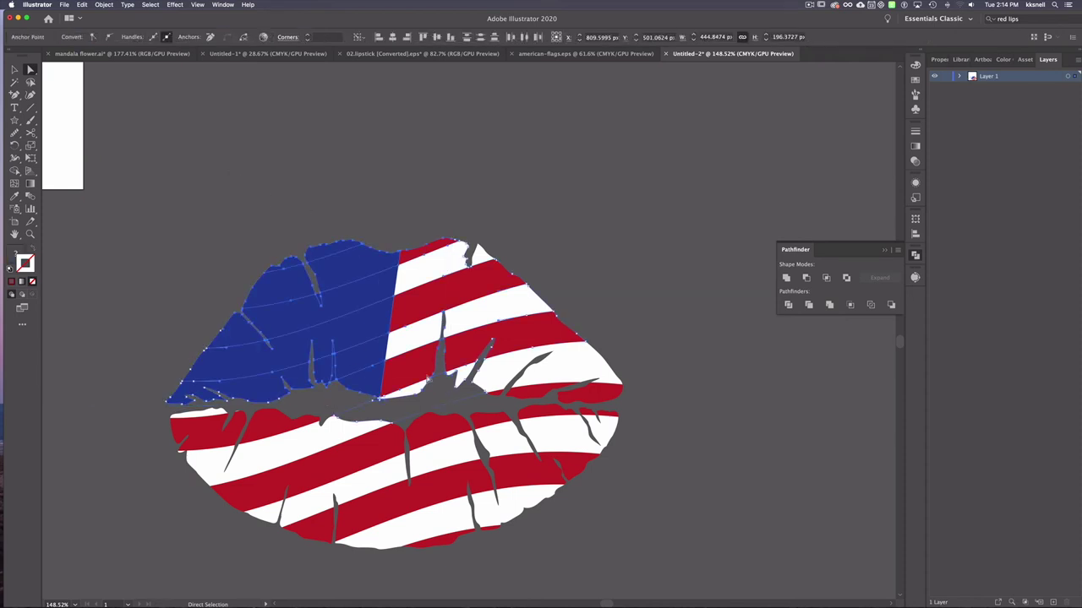
{"action": "scroll", "coordinate": [318, 298], "scroll_direction": "up", "scroll_amount": 5}
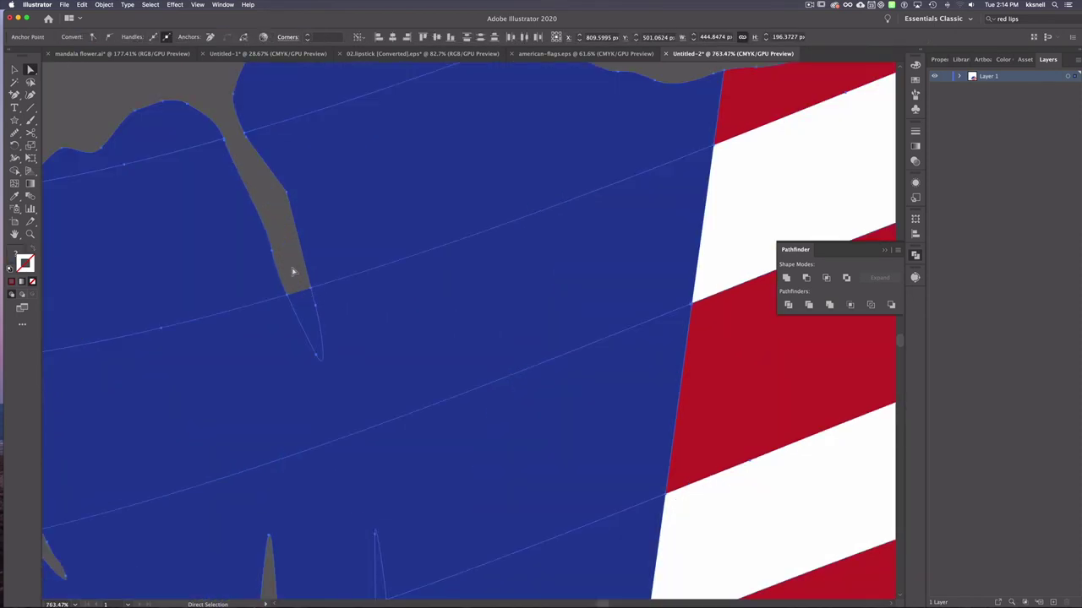
{"action": "key", "text": "Delete"}
Step: Inspect the cracks, crease slivers and blue upper-lip piece by selecting and deselecting each
{"action": "scroll", "coordinate": [300, 313], "scroll_direction": "down", "scroll_amount": 2}
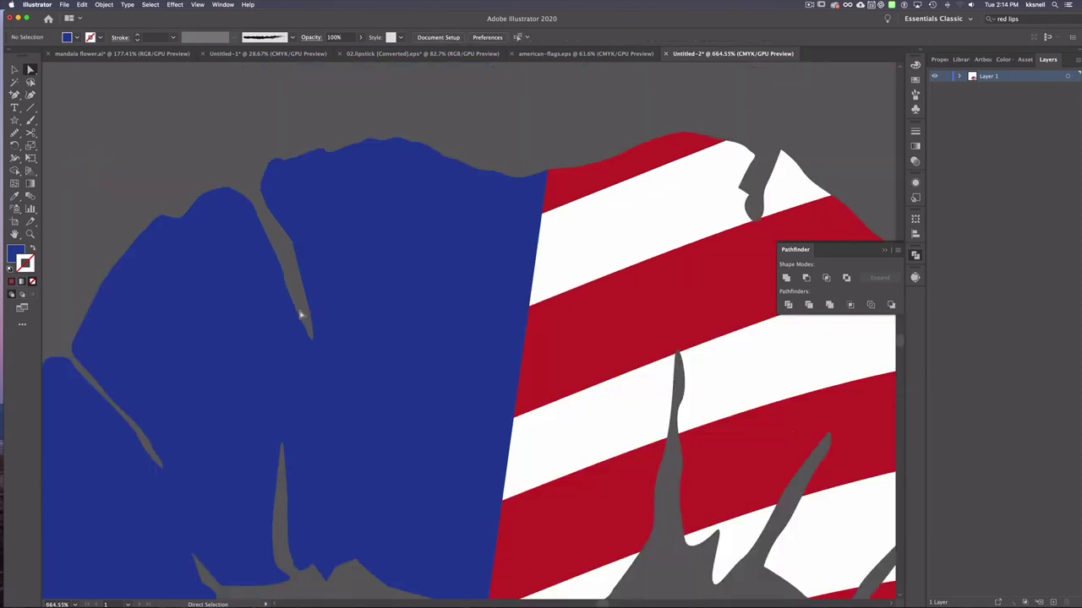
{"action": "scroll", "coordinate": [300, 315], "scroll_direction": "down", "scroll_amount": 3}
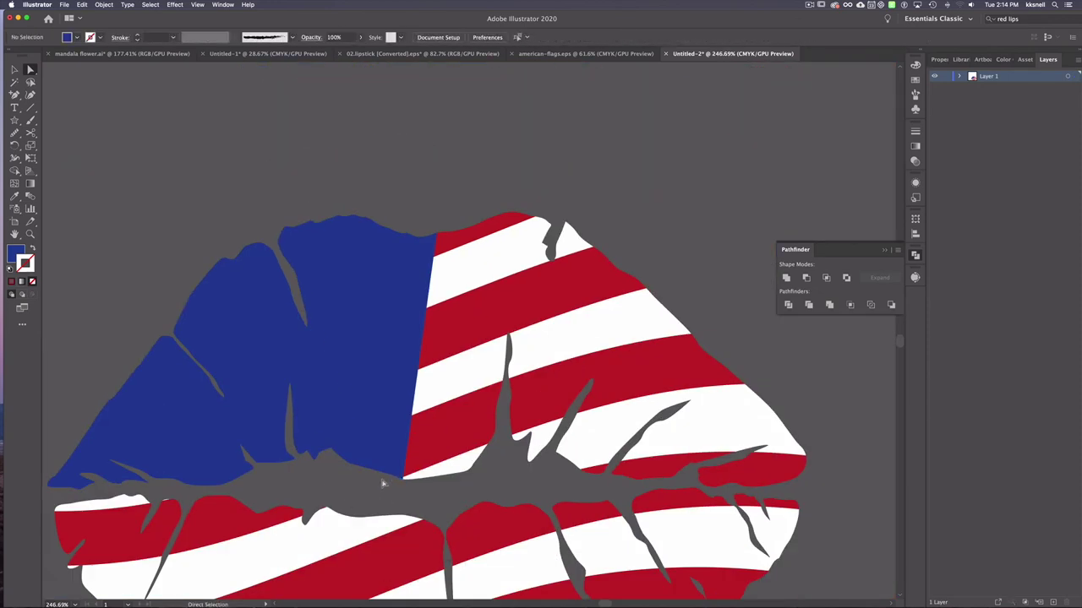
{"action": "key", "text": "slash"}
{"action": "left_click", "coordinate": [496, 414]}
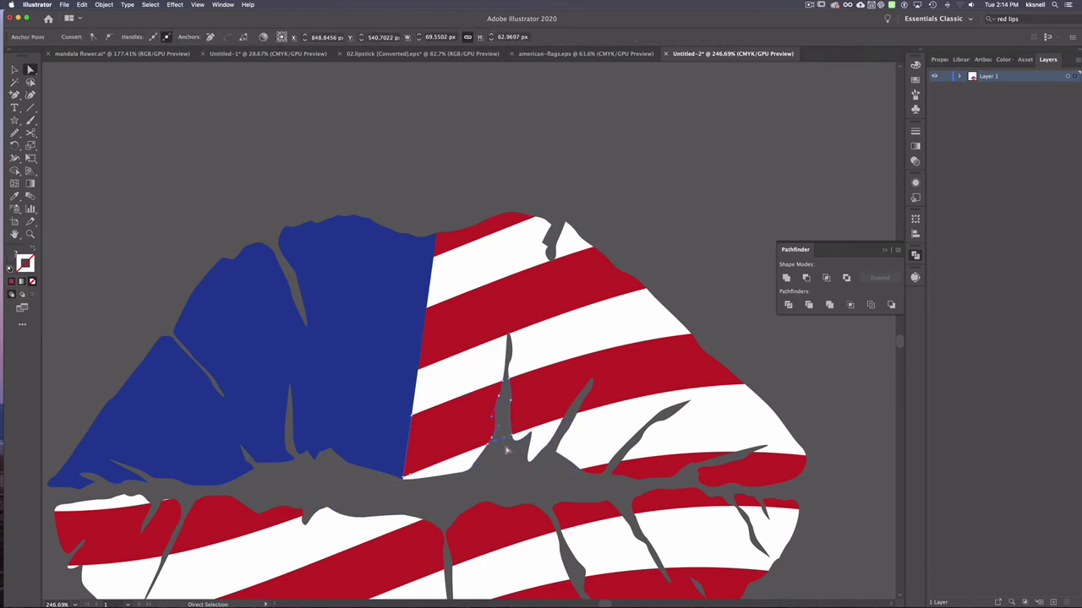
{"action": "left_click", "coordinate": [505, 434]}
{"action": "scroll", "coordinate": [503, 433], "scroll_direction": "down", "scroll_amount": 3}
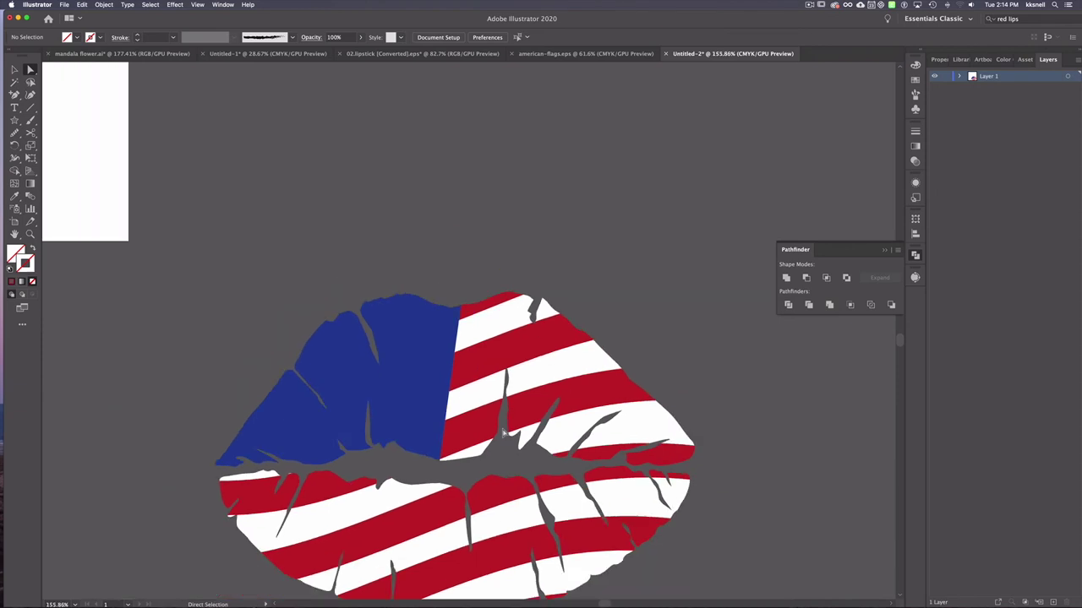
{"action": "scroll", "coordinate": [502, 433], "scroll_direction": "down", "scroll_amount": 1}
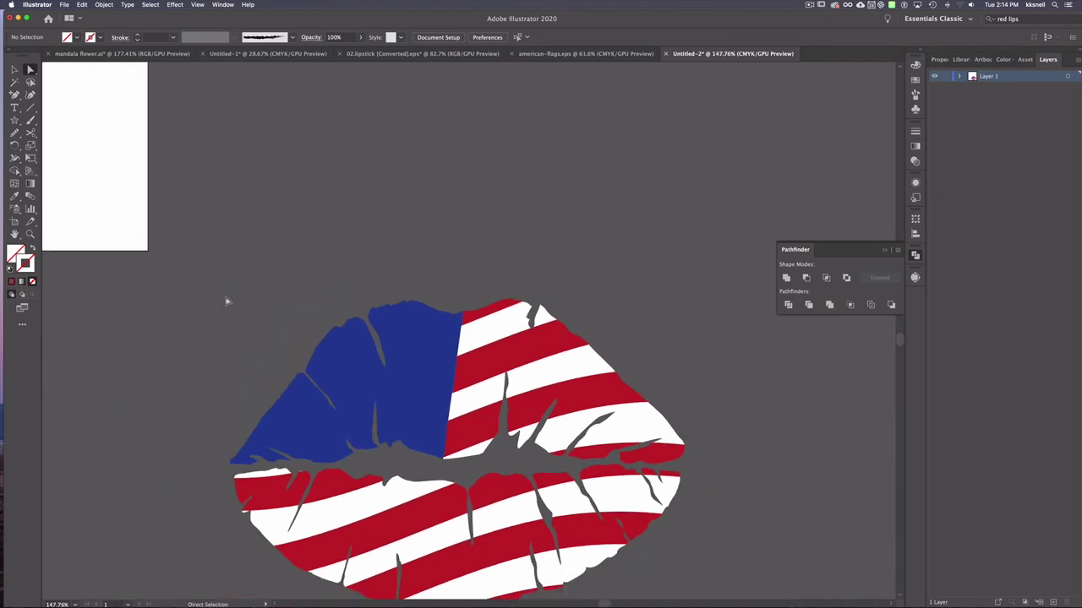
{"action": "left_click", "coordinate": [395, 439]}
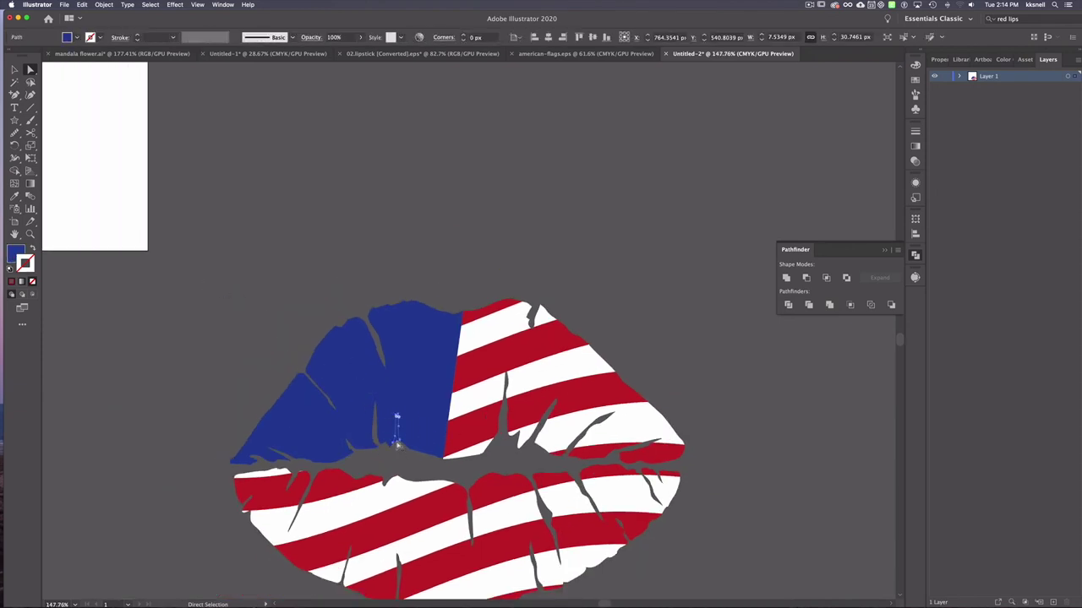
{"action": "left_click", "coordinate": [372, 450]}
{"action": "scroll", "coordinate": [415, 415], "scroll_direction": "up", "scroll_amount": 10}
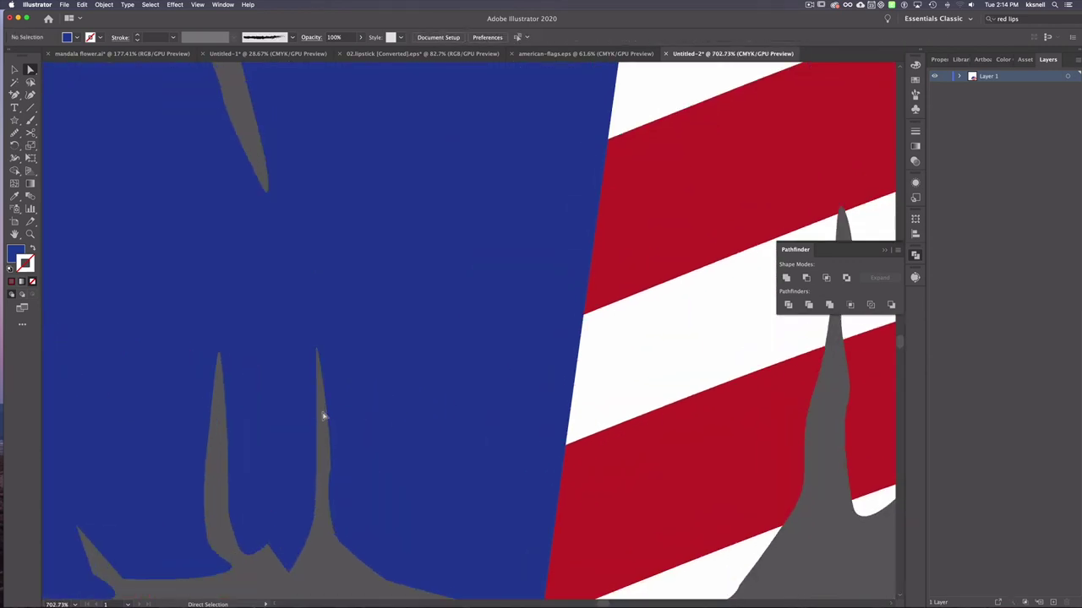
{"action": "scroll", "coordinate": [322, 417], "scroll_direction": "down", "scroll_amount": 6}
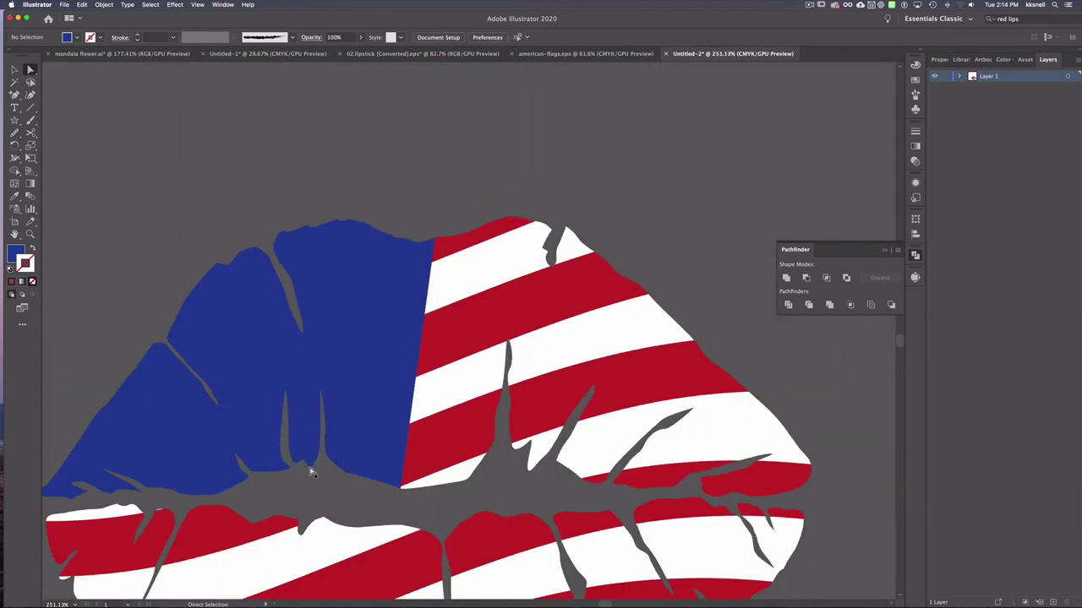
{"action": "left_click", "coordinate": [310, 466]}
{"action": "left_click", "coordinate": [311, 472]}
{"action": "left_click", "coordinate": [281, 381]}
{"action": "left_click", "coordinate": [355, 494]}
Step: Select the whole lips artwork and group it
{"action": "key", "text": "super+a"}
{"action": "key", "text": "super+g"}
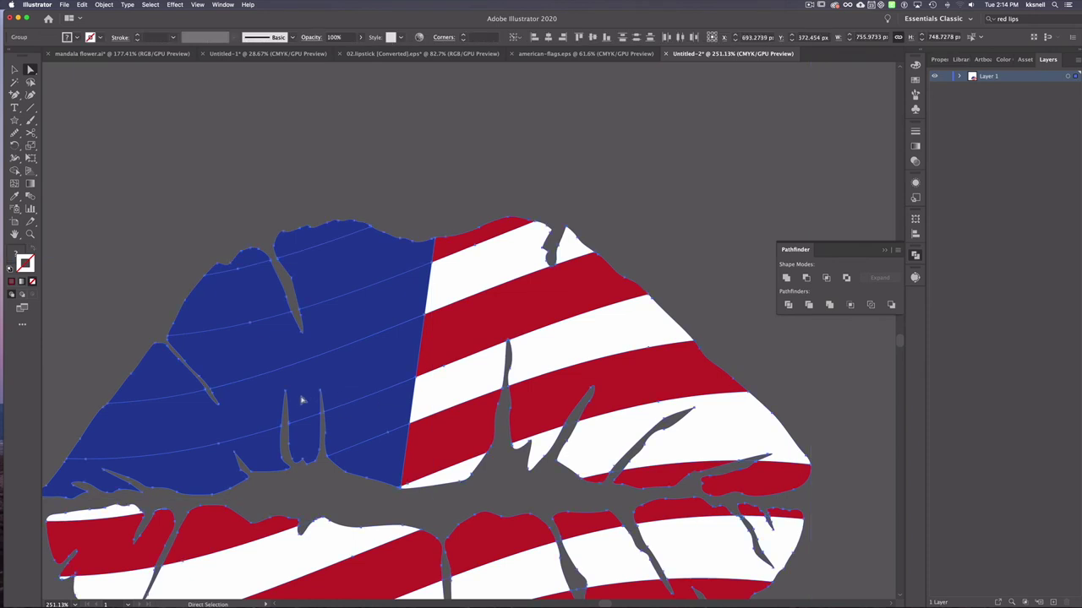
{"action": "scroll", "coordinate": [301, 402], "scroll_direction": "down", "scroll_amount": 2}
{"action": "scroll", "coordinate": [300, 402], "scroll_direction": "down", "scroll_amount": 2}
Step: Magic Wand-select the blue upper-lip region and unite its pieces into one shape with Pathfinder
{"action": "left_click", "coordinate": [438, 268]}
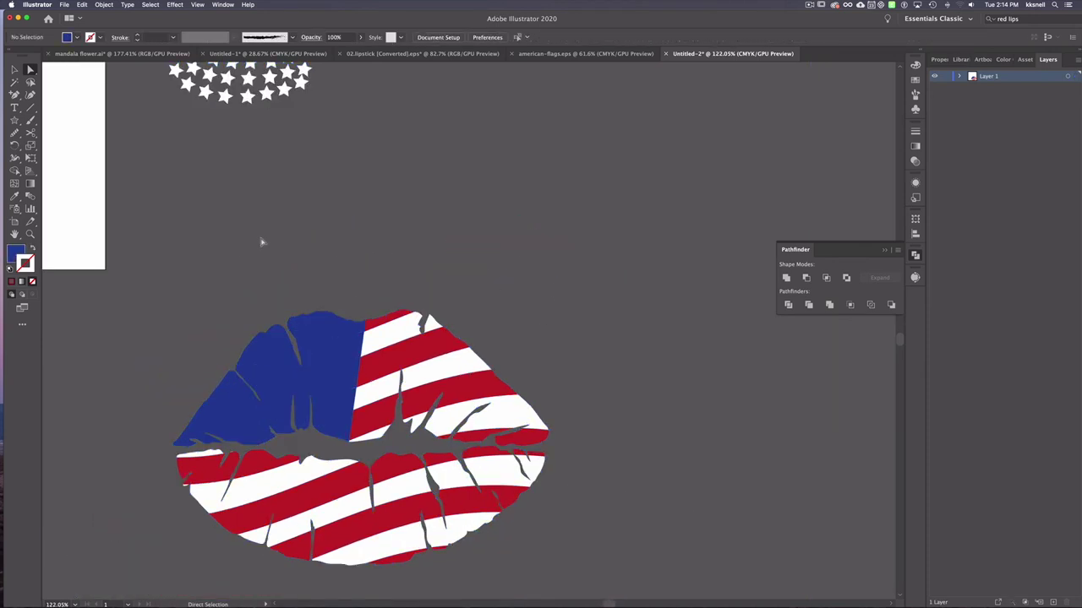
{"action": "key", "text": "v"}
{"action": "left_click", "coordinate": [328, 441]}
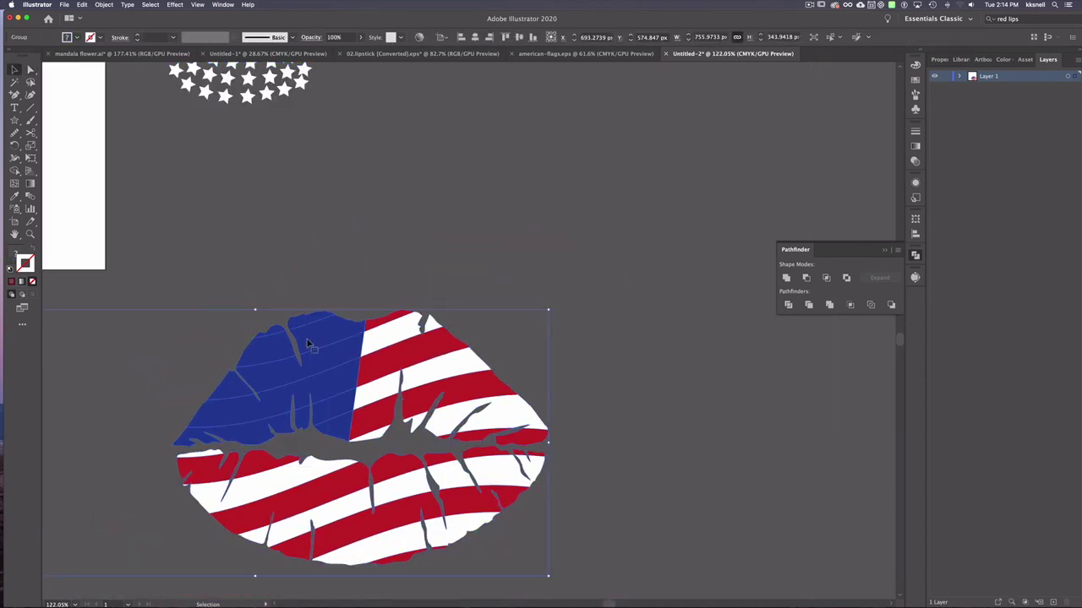
{"action": "left_click", "coordinate": [303, 328], "text": "super"}
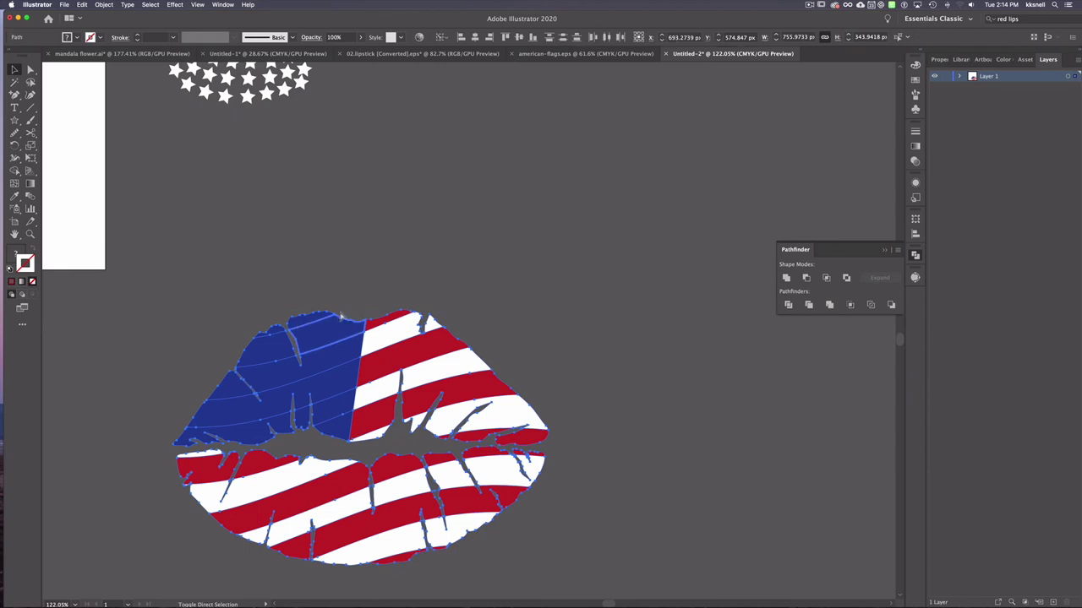
{"action": "left_click", "coordinate": [347, 246]}
{"action": "left_click", "coordinate": [15, 83]}
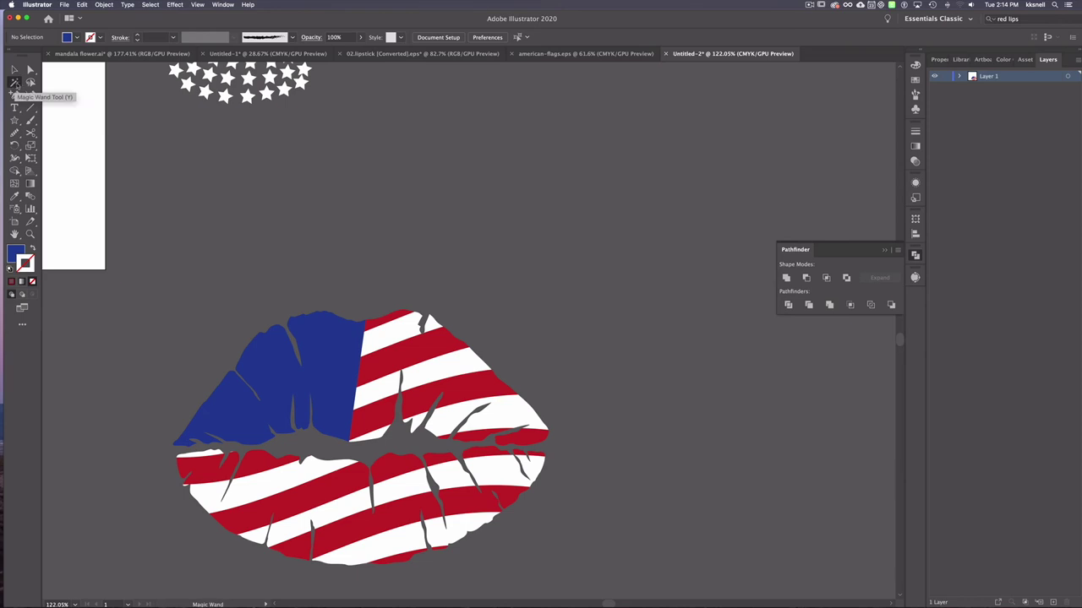
{"action": "left_click", "coordinate": [319, 332]}
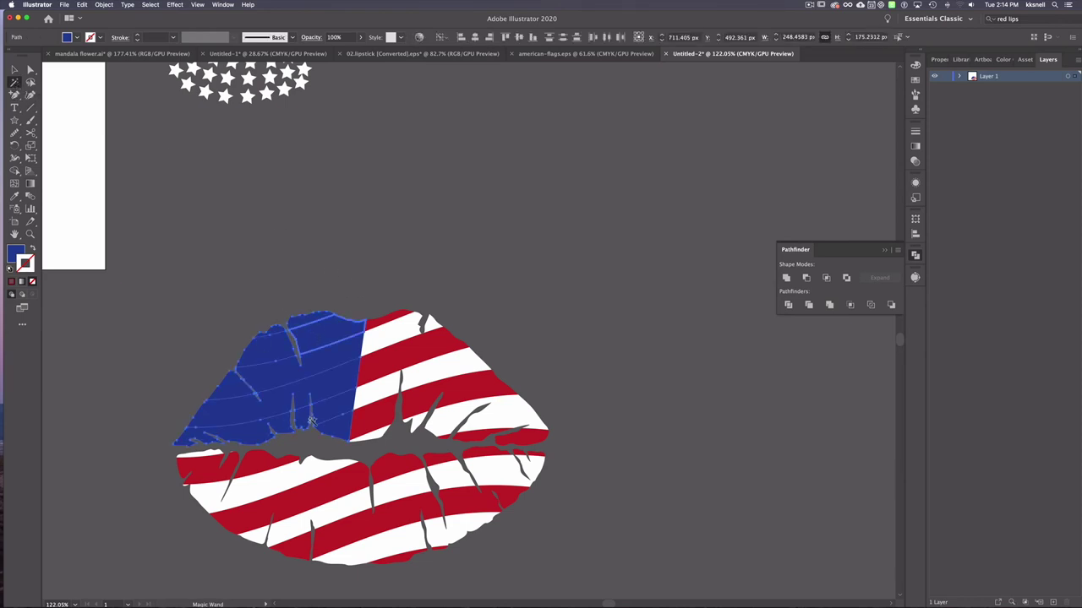
{"action": "left_click", "coordinate": [786, 277]}
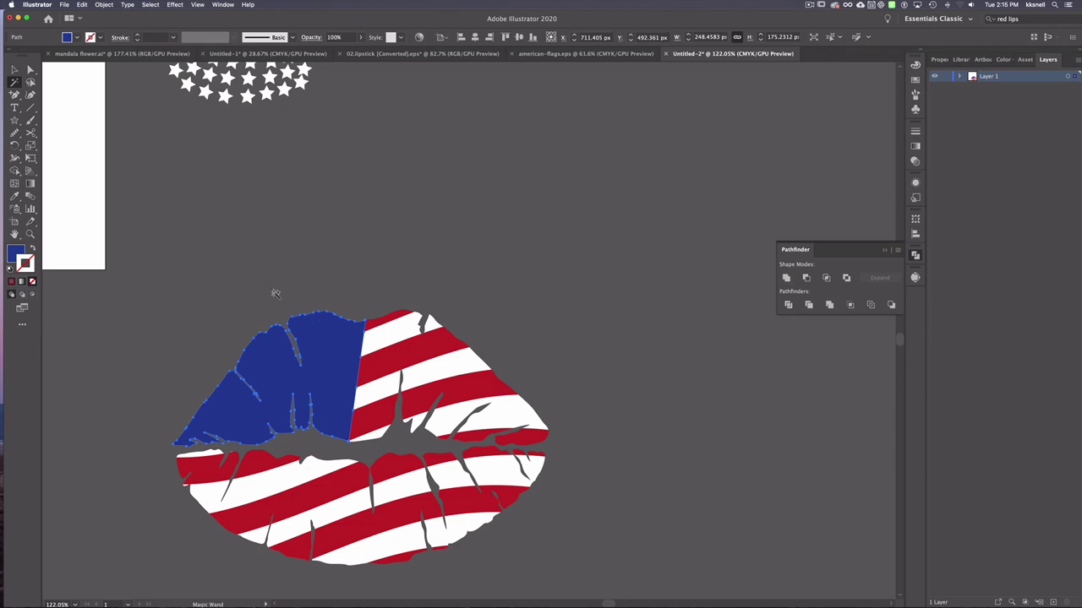
{"action": "scroll", "coordinate": [275, 293], "scroll_direction": "down", "scroll_amount": 2}
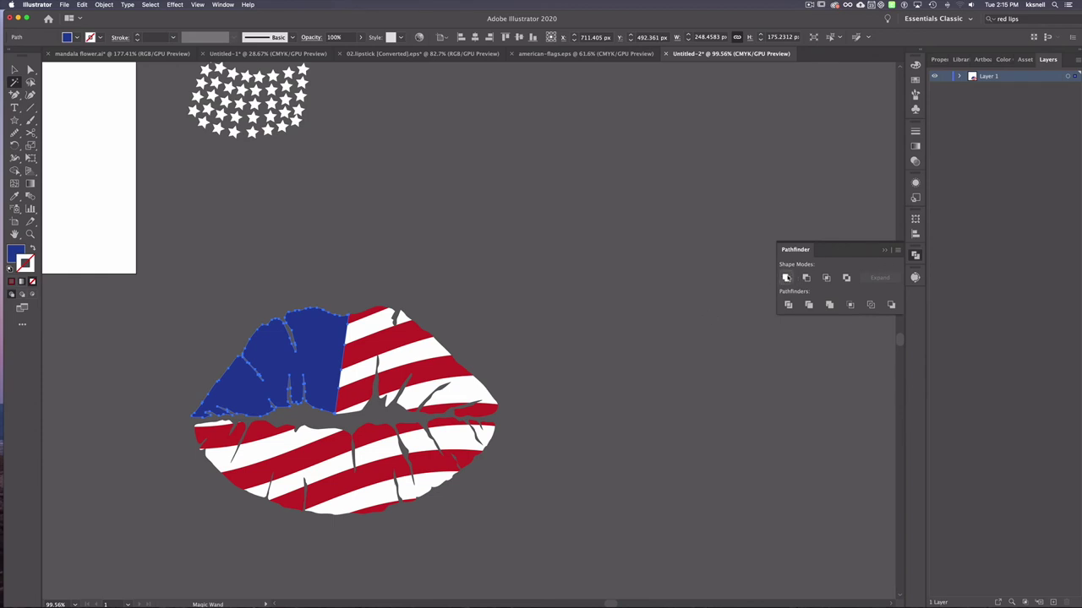
Step: Pull the united blue piece out with Direct Selection to check it, then undo
{"action": "key", "text": "a"}
{"action": "left_click_drag", "start_coordinate": [283, 365], "coordinate": [307, 237]}
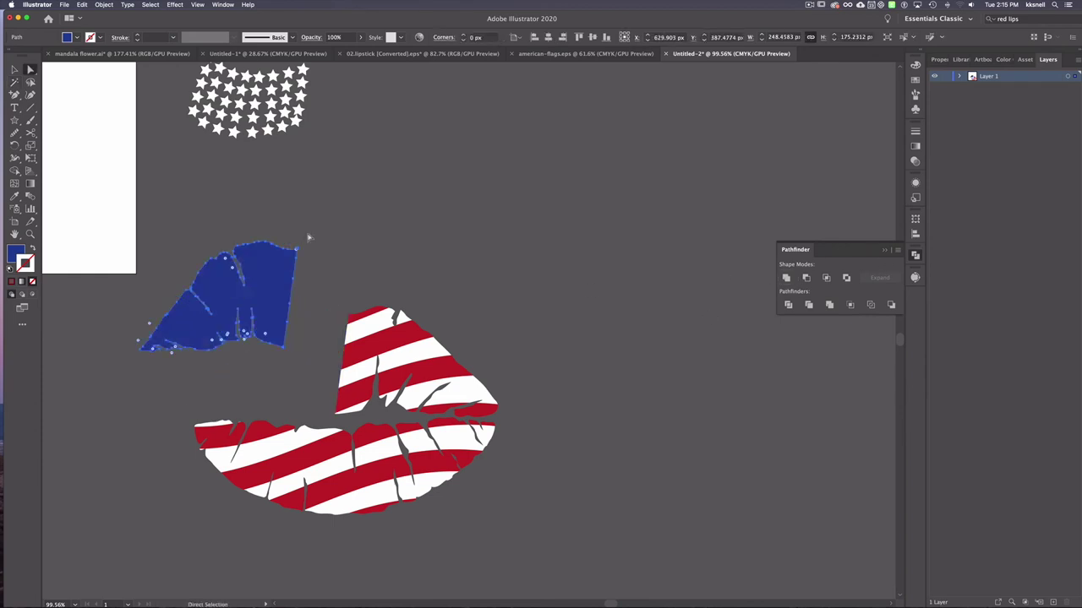
{"action": "key", "text": "super+z"}
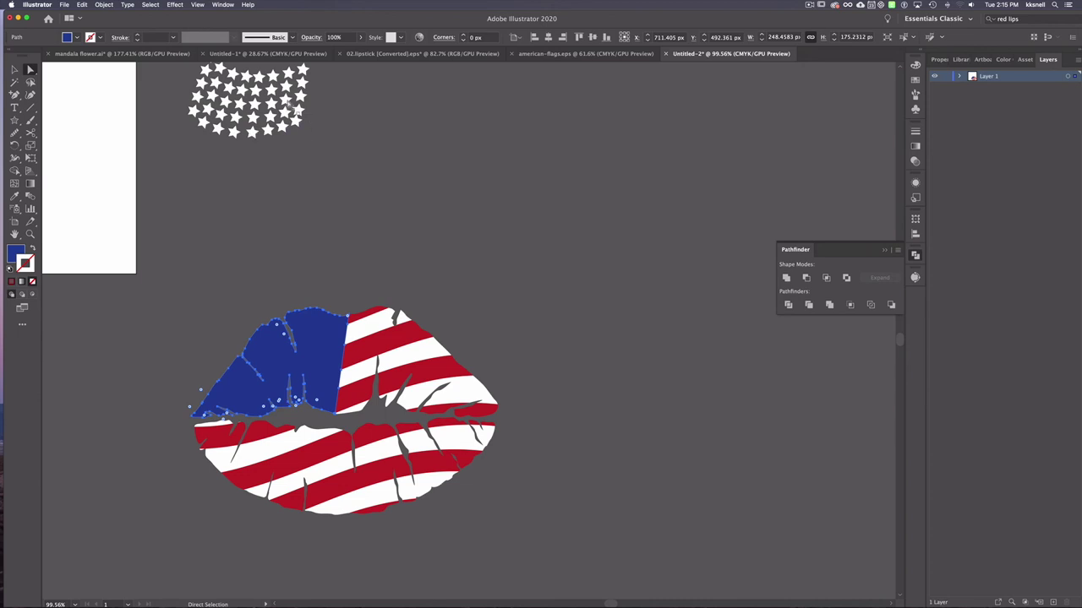
Step: Place the white star group over the blue upper-left lip and divide the stars and lips with Pathfinder Divide
{"action": "key", "text": "v"}
{"action": "left_click_drag", "start_coordinate": [252, 84], "coordinate": [251, 173]}
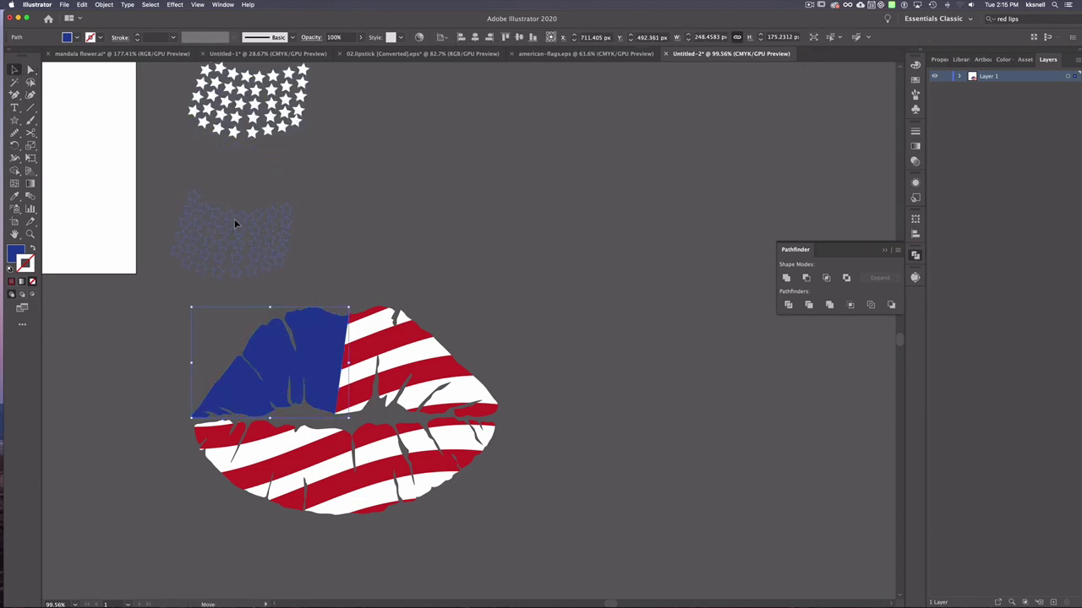
{"action": "left_click_drag", "start_coordinate": [236, 224], "coordinate": [236, 224]}
{"action": "left_click_drag", "start_coordinate": [291, 275], "coordinate": [355, 379]}
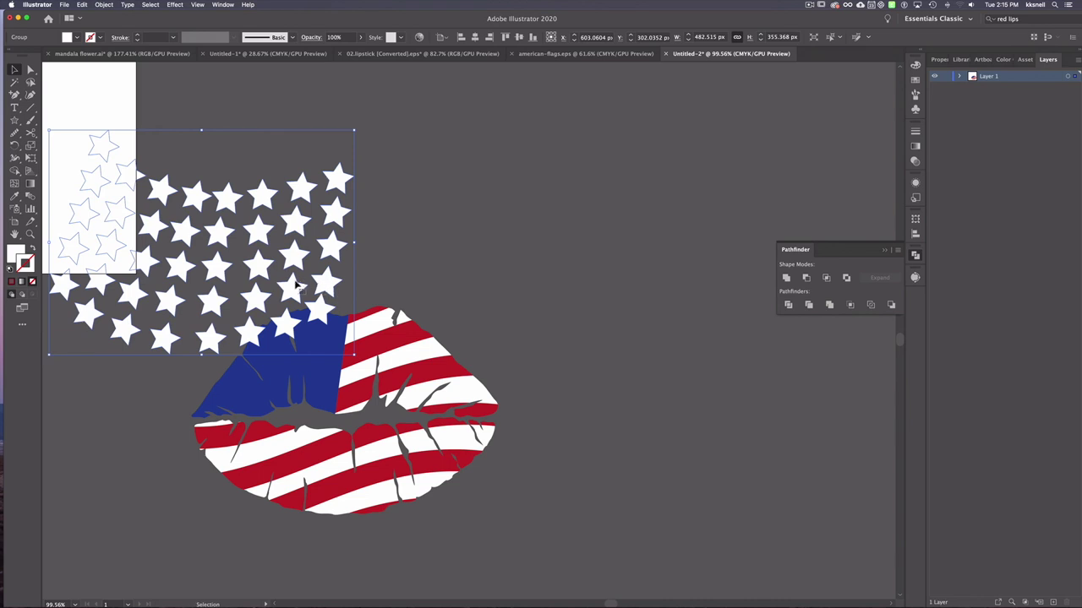
{"action": "left_click_drag", "start_coordinate": [296, 286], "coordinate": [289, 370]}
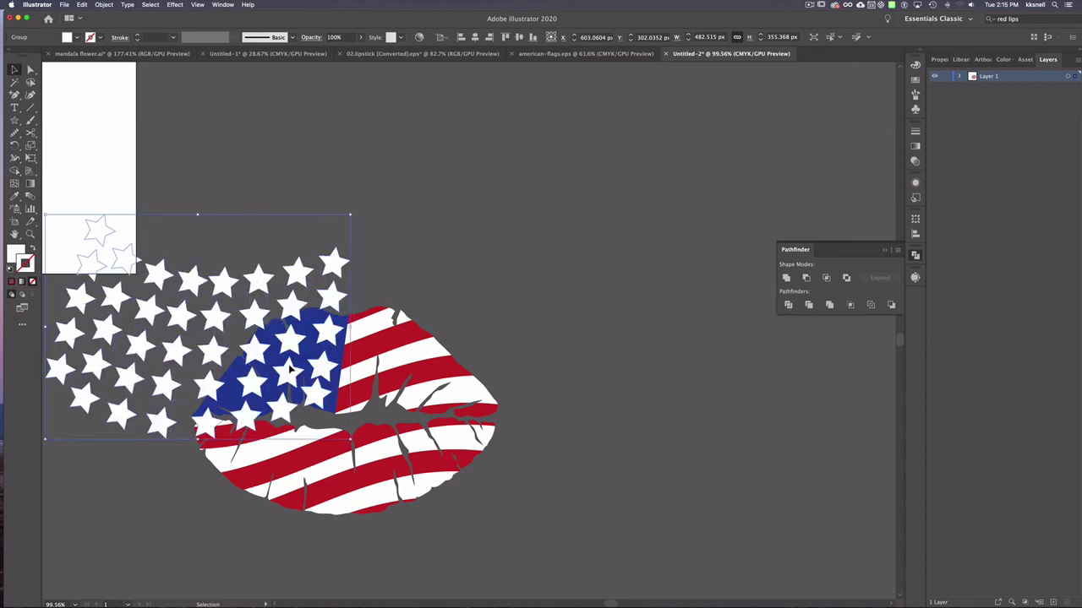
{"action": "left_click", "coordinate": [313, 317], "text": "shift"}
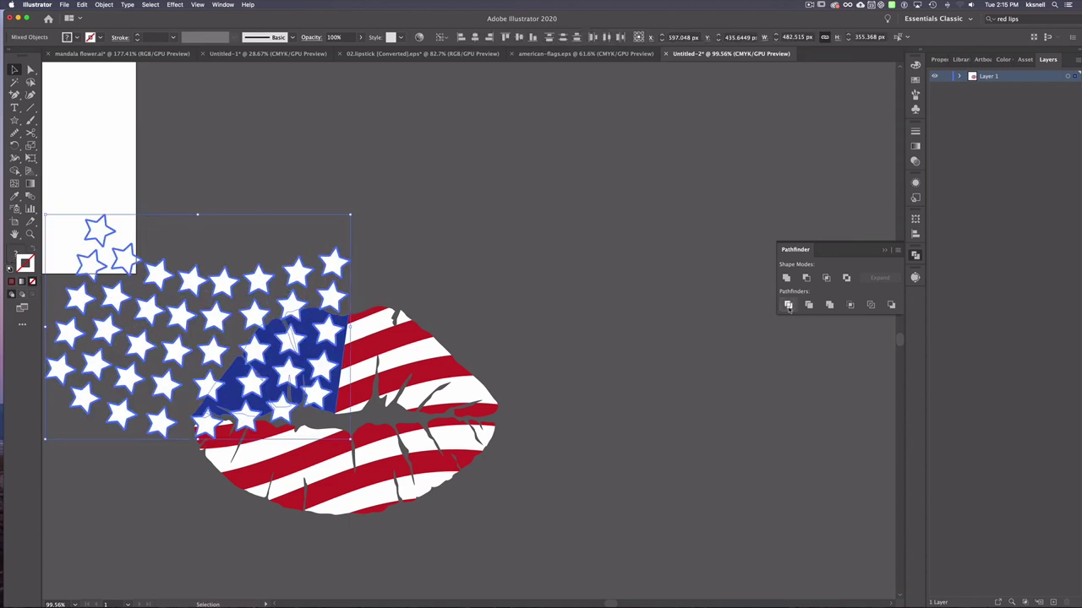
{"action": "left_click", "coordinate": [788, 305]}
Step: Delete the stray star pieces left of the blue area and above the upper lip
{"action": "key", "text": "a"}
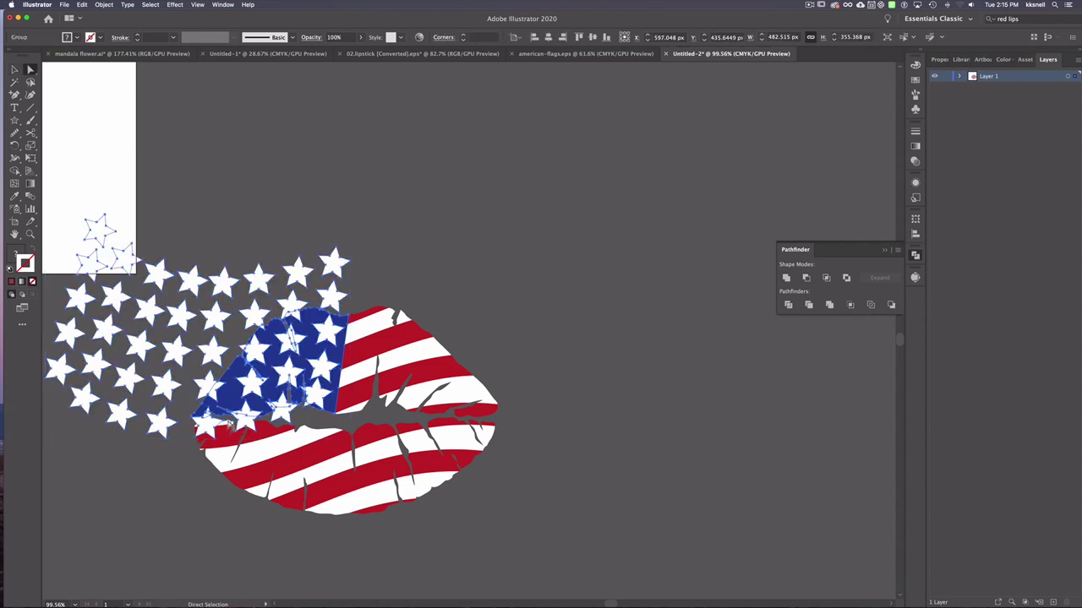
{"action": "scroll", "coordinate": [133, 250], "scroll_direction": "left", "scroll_amount": 5}
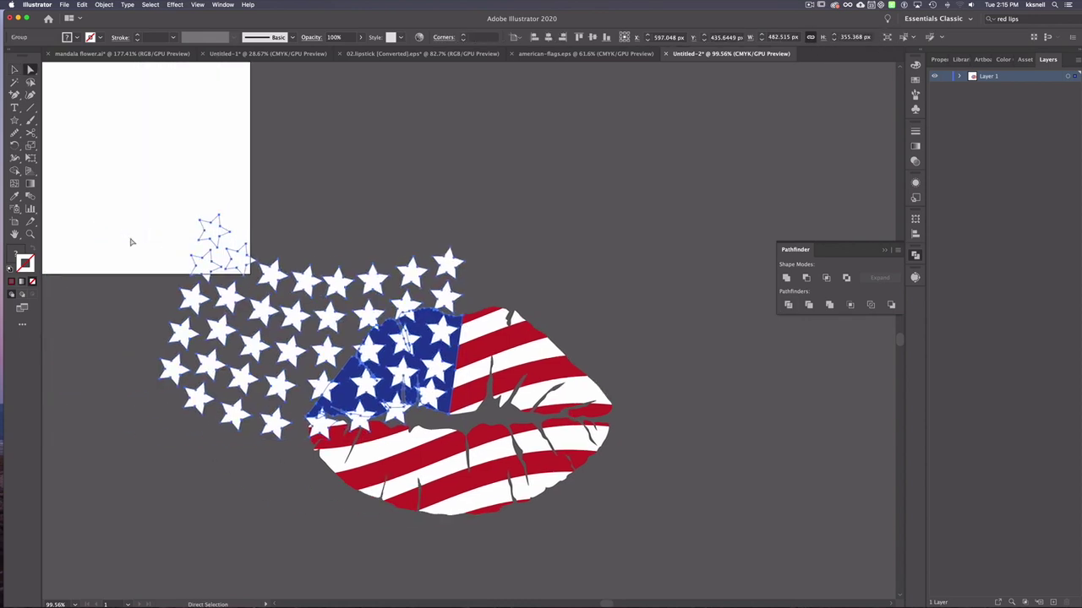
{"action": "left_click", "coordinate": [298, 502]}
{"action": "key", "text": "Delete"}
{"action": "key", "text": "Delete"}
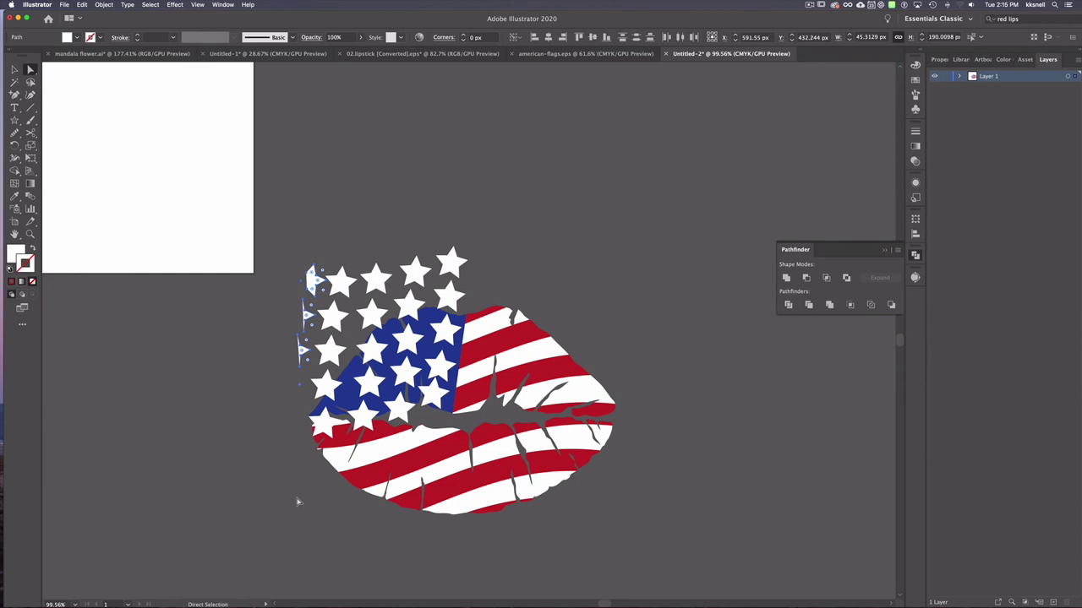
{"action": "left_click_drag", "start_coordinate": [340, 359], "coordinate": [314, 263]}
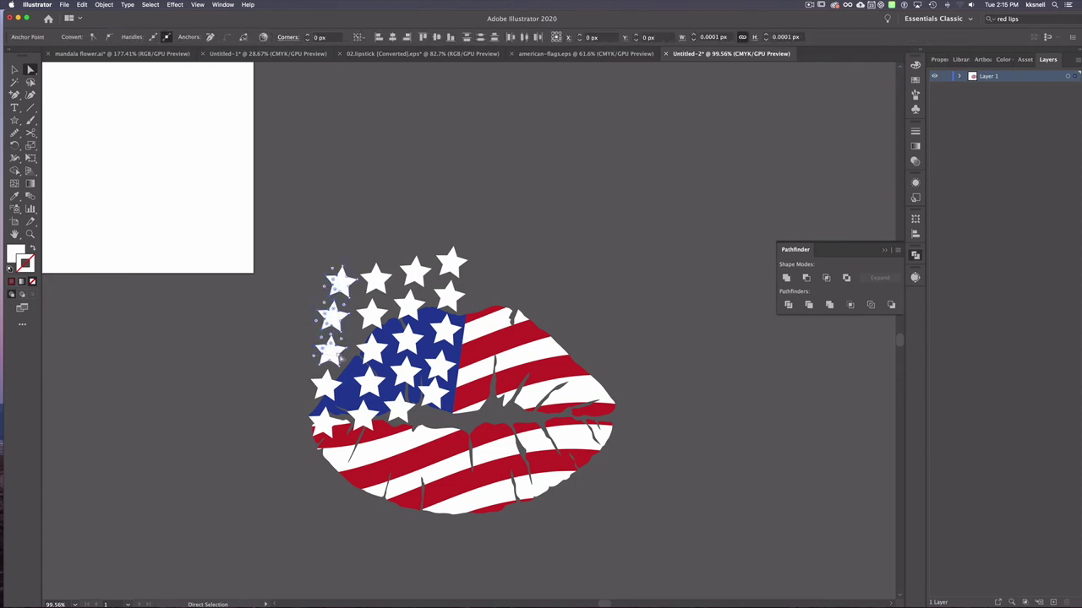
{"action": "key", "text": "Delete"}
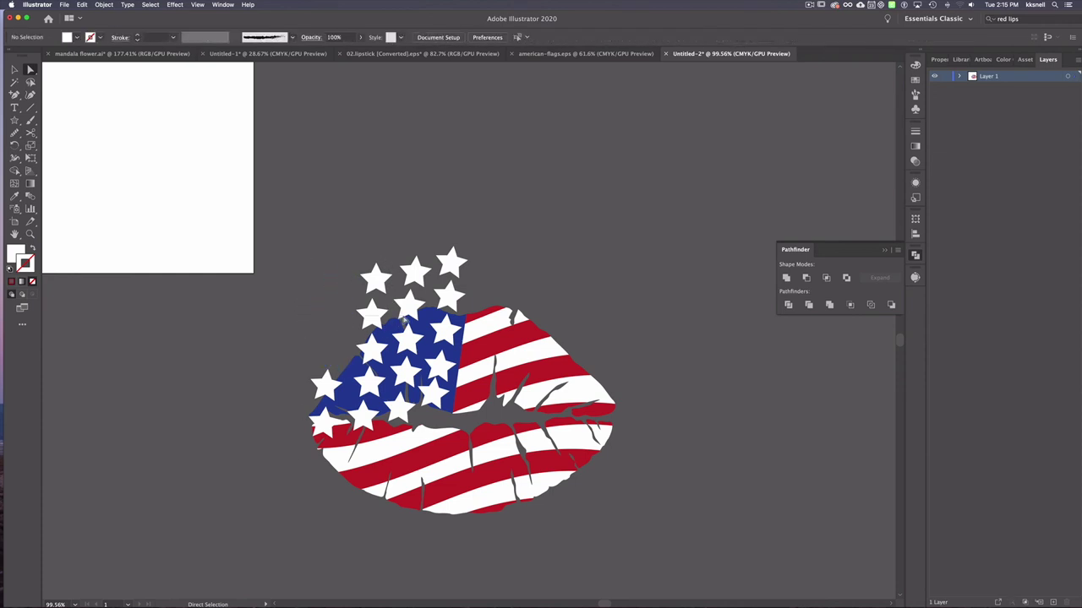
{"action": "left_click_drag", "start_coordinate": [406, 319], "coordinate": [363, 269]}
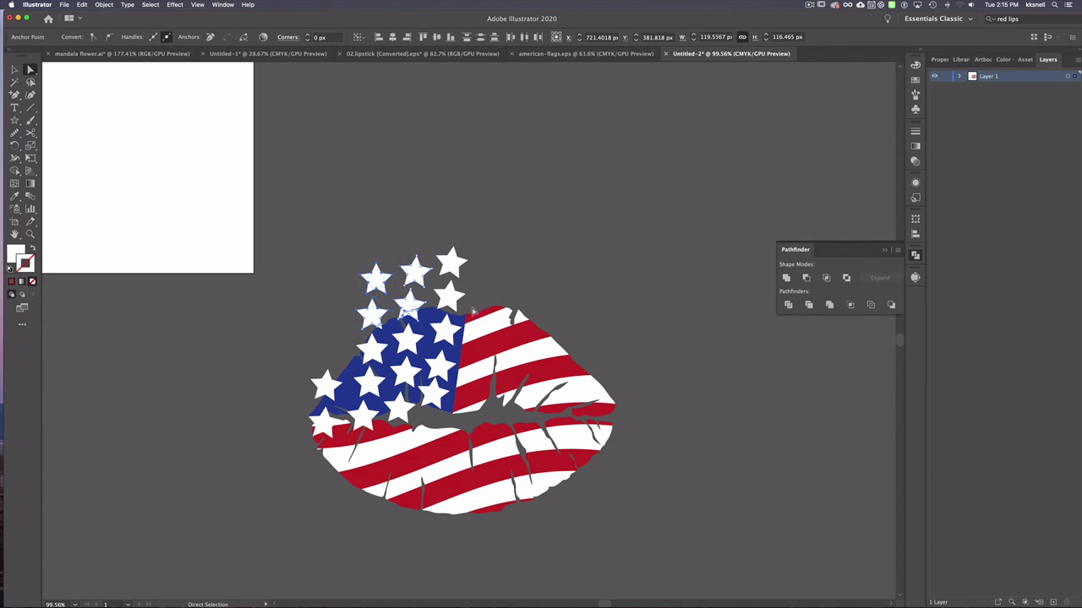
{"action": "key", "text": "Delete"}
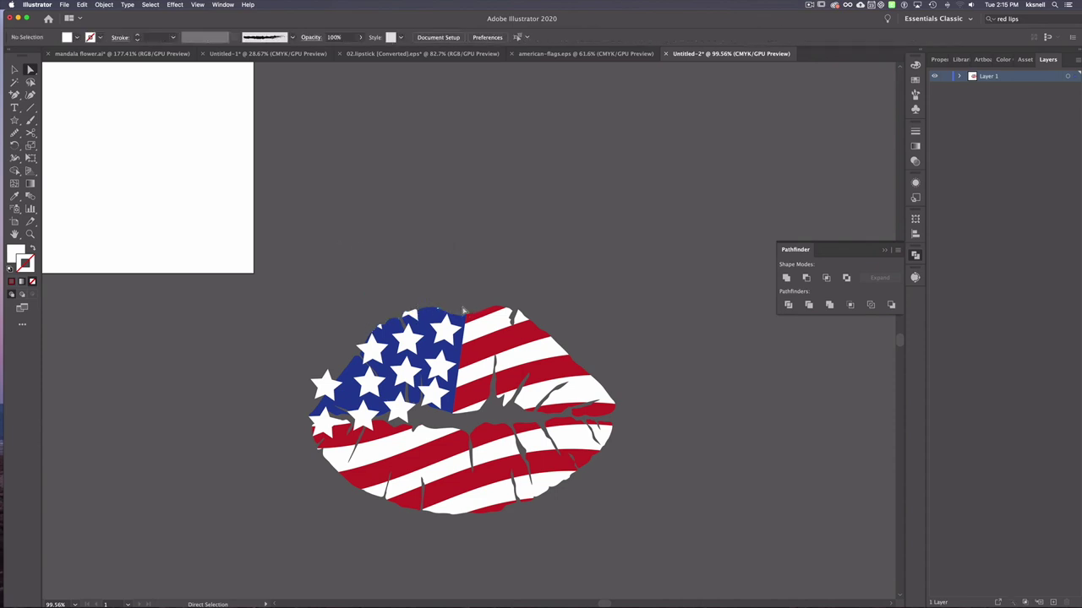
Step: Delete the lower-left star piece and the stars along the lip's lower edge
{"action": "scroll", "coordinate": [331, 374], "scroll_direction": "up", "scroll_amount": 4}
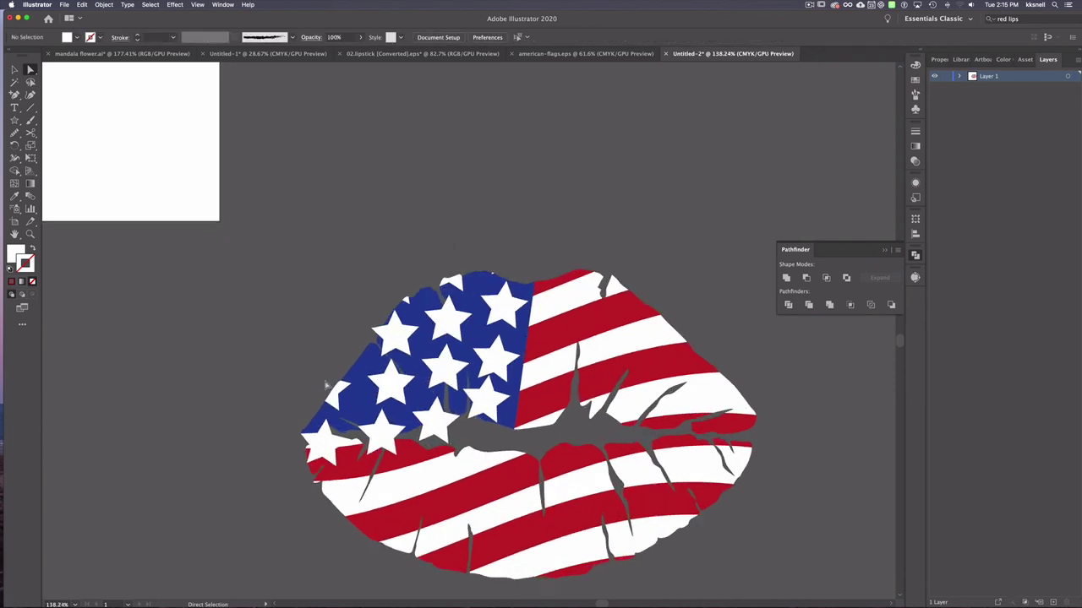
{"action": "left_click", "coordinate": [335, 486]}
{"action": "key", "text": "Delete"}
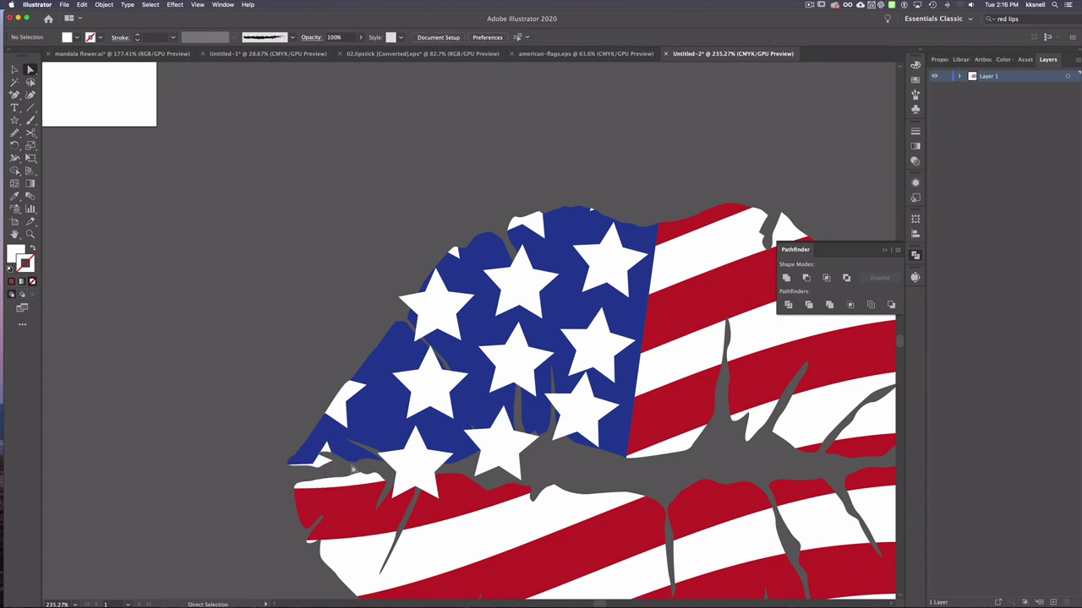
{"action": "left_click", "coordinate": [422, 478]}
{"action": "key", "text": "Delete"}
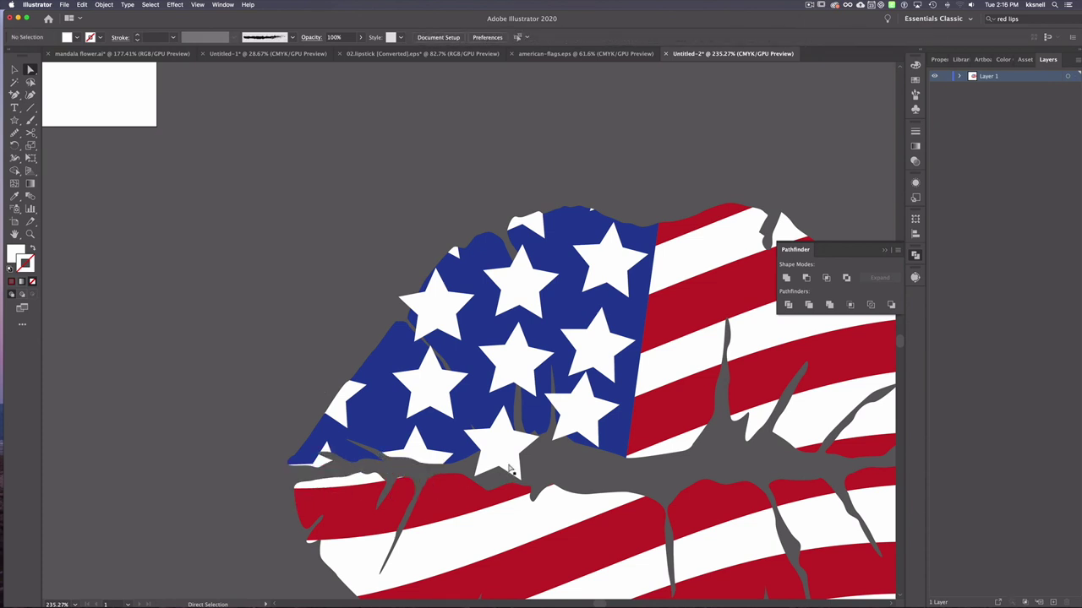
{"action": "left_click", "coordinate": [523, 440]}
{"action": "key", "text": "Delete"}
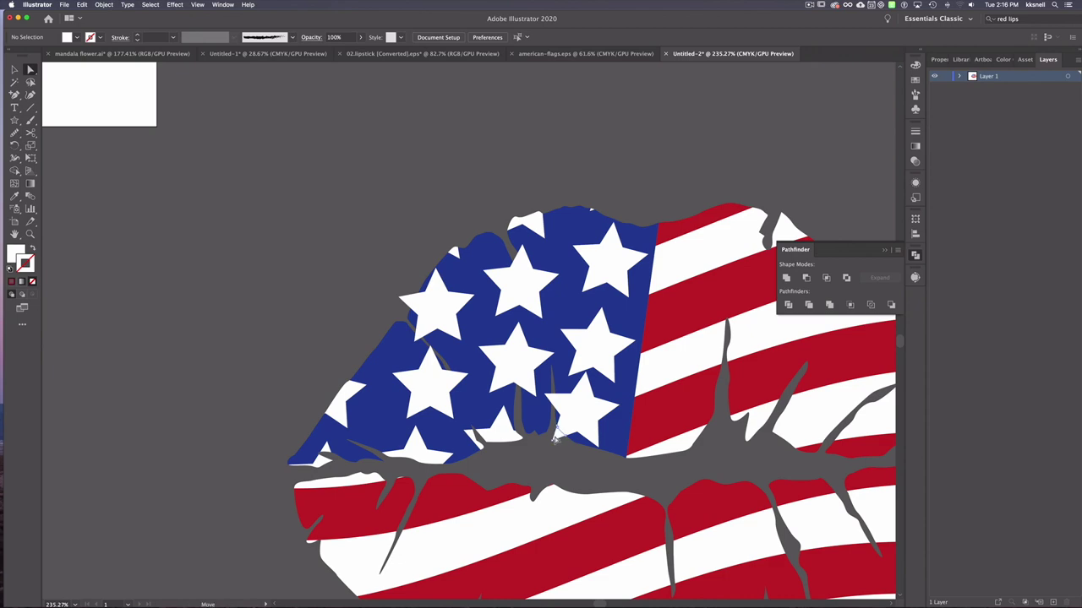
{"action": "left_click", "coordinate": [555, 437]}
{"action": "scroll", "coordinate": [565, 406], "scroll_direction": "up", "scroll_amount": 8}
{"action": "scroll", "coordinate": [567, 407], "scroll_direction": "down", "scroll_amount": 10}
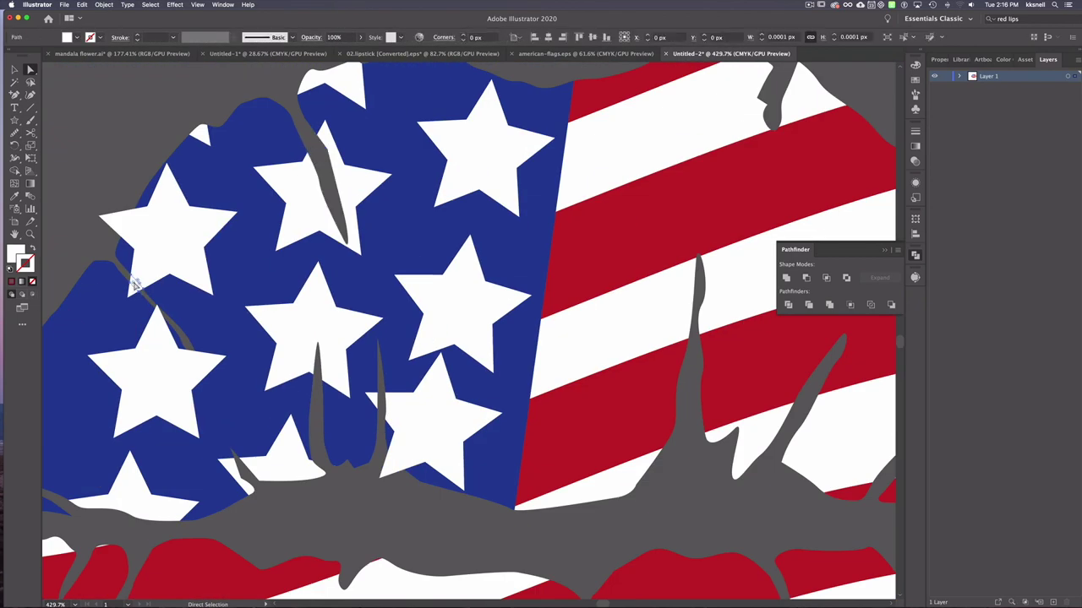
{"action": "scroll", "coordinate": [479, 378], "scroll_direction": "up", "scroll_amount": 5}
Step: Unite the blue upper-left lip shape with its star pieces into one compound path, then deselect
{"action": "scroll", "coordinate": [558, 308], "scroll_direction": "down", "scroll_amount": 5}
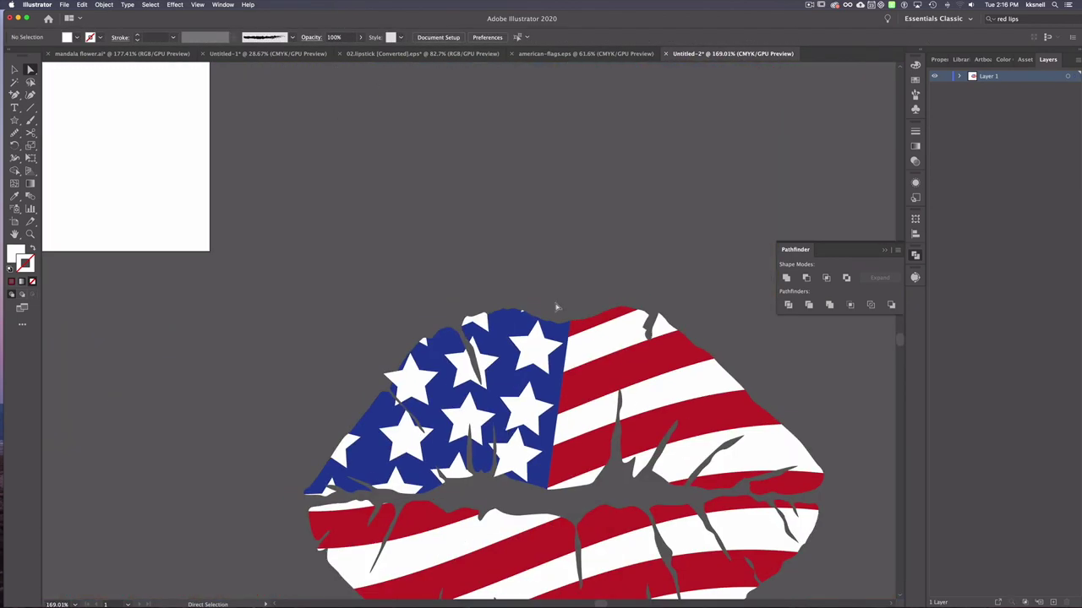
{"action": "scroll", "coordinate": [555, 306], "scroll_direction": "up", "scroll_amount": 2}
{"action": "scroll", "coordinate": [496, 177], "scroll_direction": "up", "scroll_amount": 8}
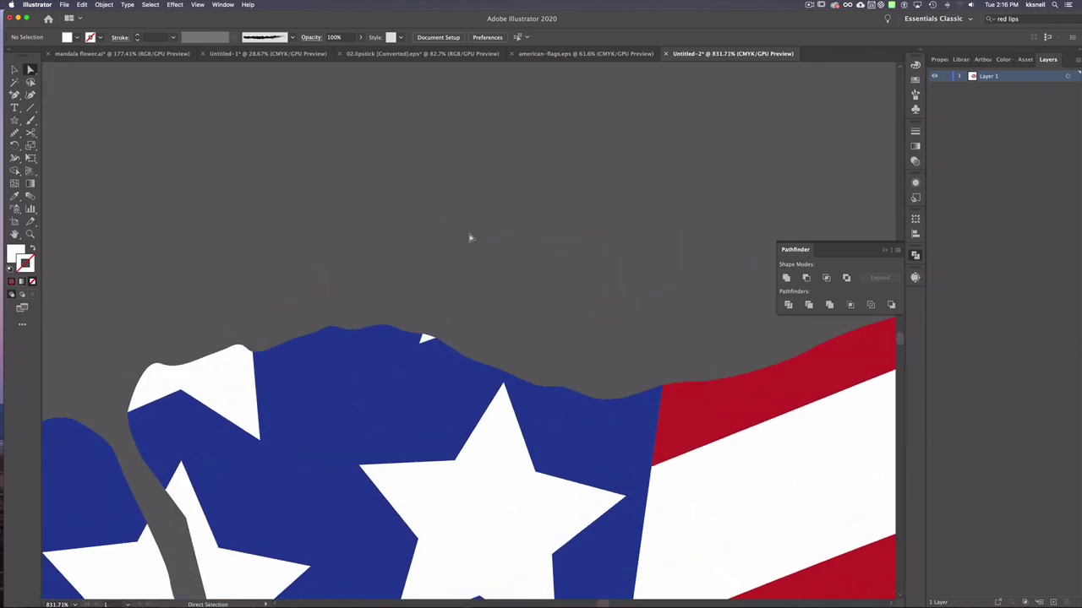
{"action": "left_click", "coordinate": [427, 339]}
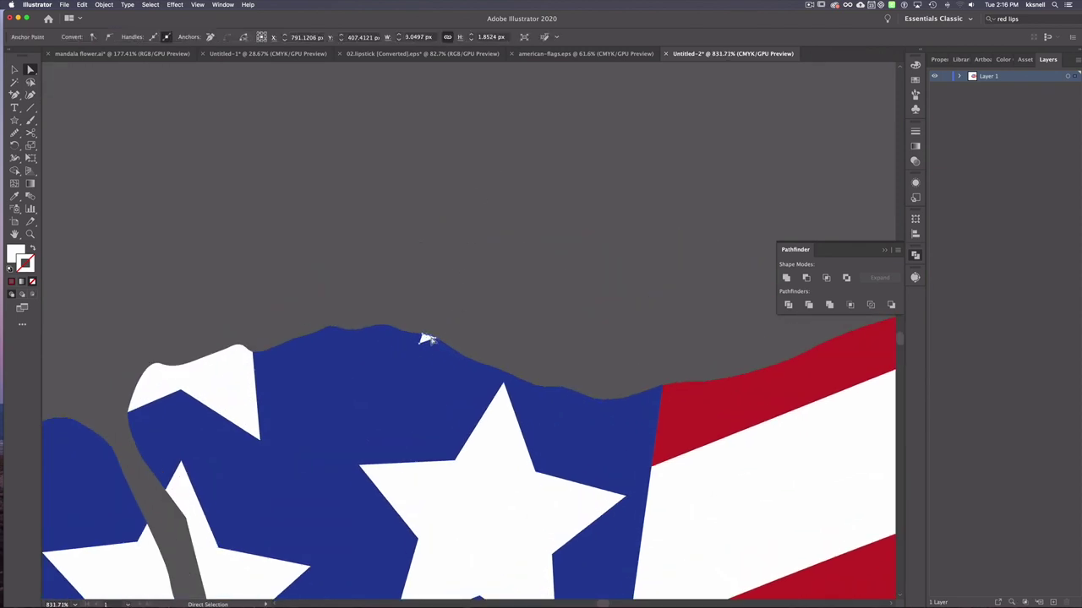
{"action": "left_click", "coordinate": [322, 361]}
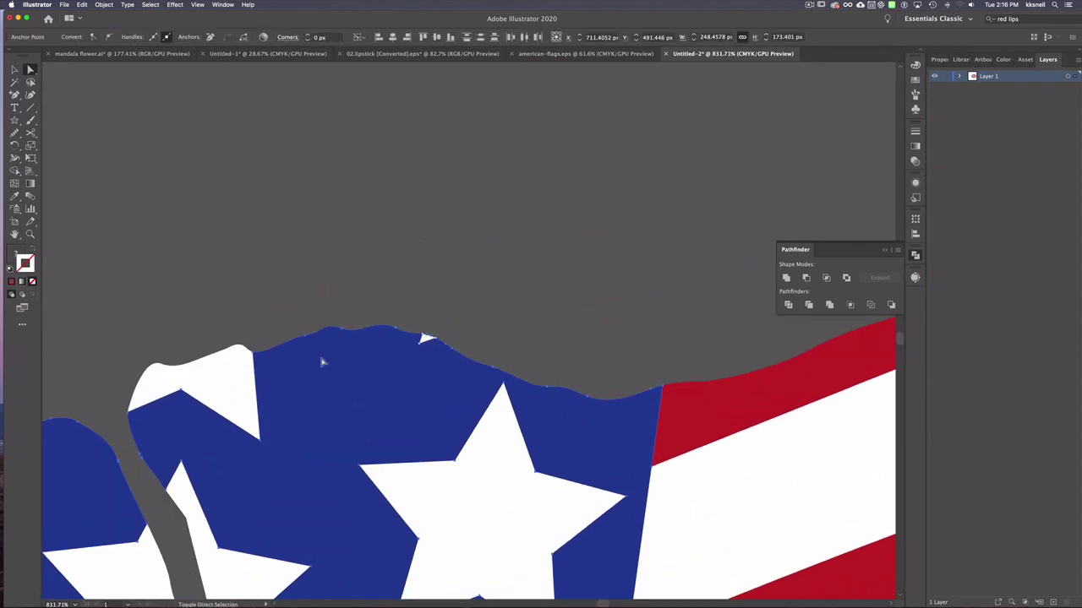
{"action": "left_click", "coordinate": [786, 277]}
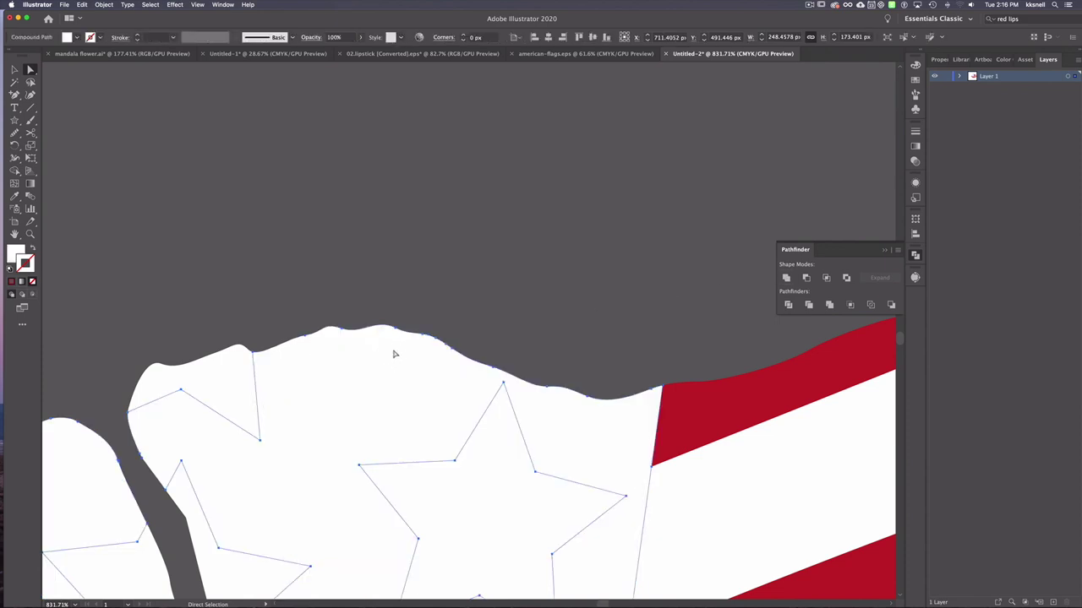
{"action": "key", "text": "super+shift+a"}
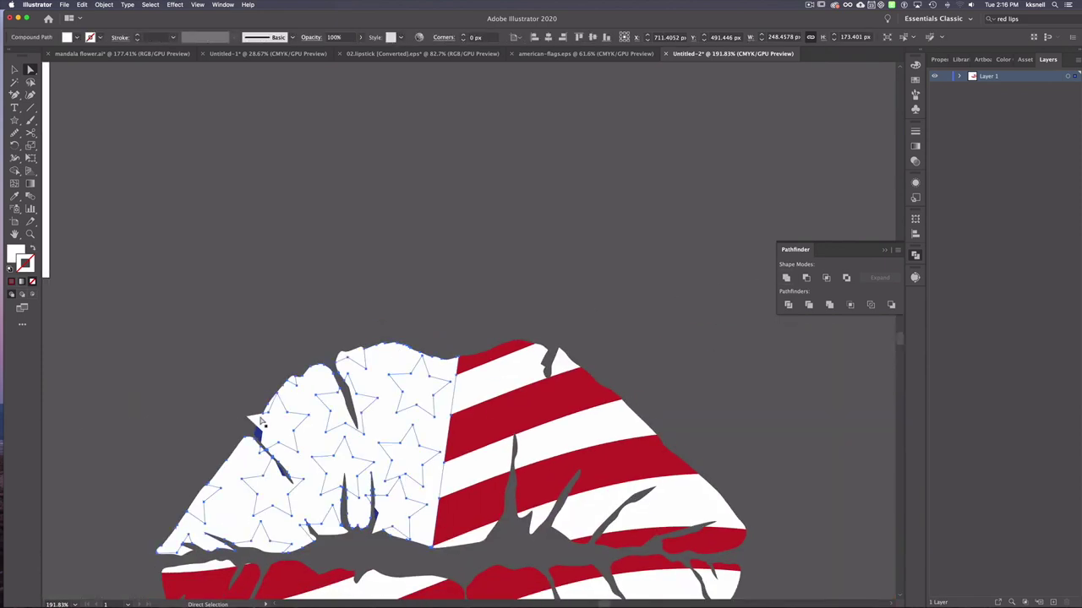
Step: Refill the merged shape with the flag blue using the Eyedropper
{"action": "key", "text": "i"}
{"action": "scroll", "coordinate": [269, 420], "scroll_direction": "up", "scroll_amount": 10}
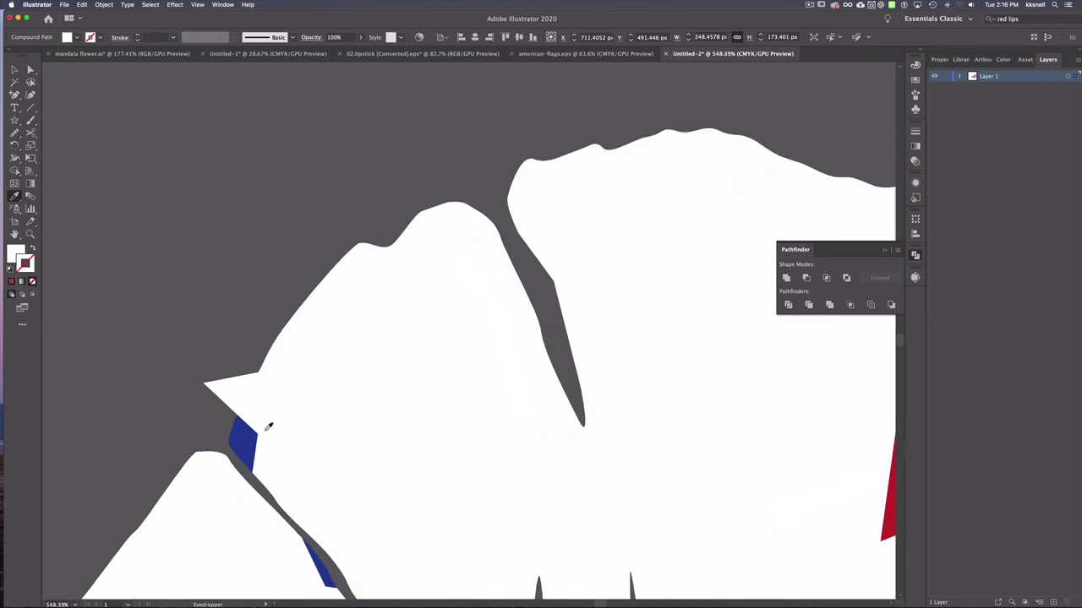
{"action": "left_click", "coordinate": [228, 436]}
{"action": "scroll", "coordinate": [228, 435], "scroll_direction": "down", "scroll_amount": 10}
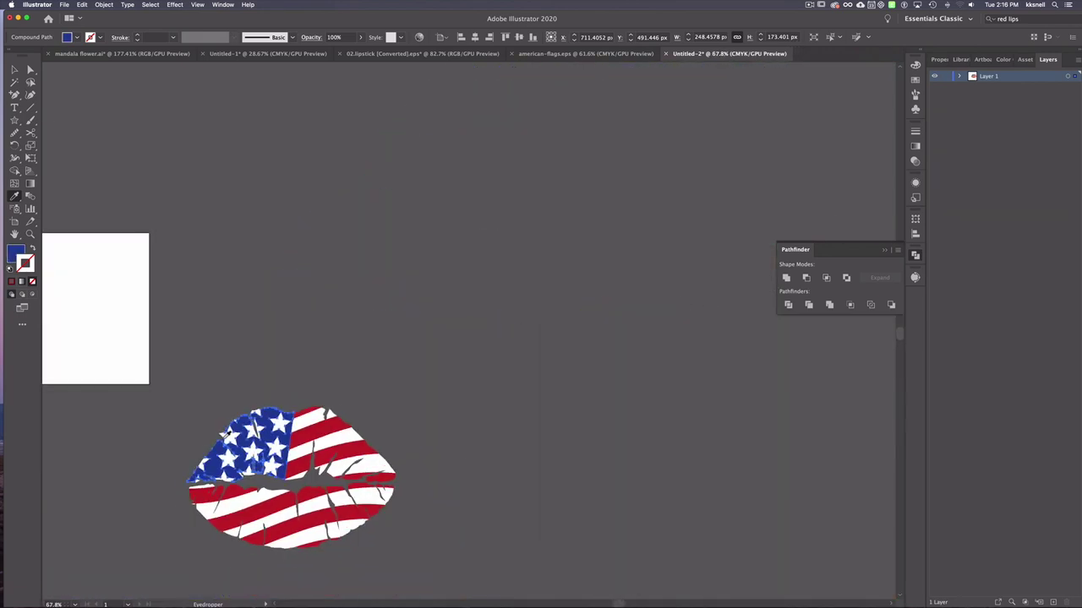
{"action": "key", "text": "v"}
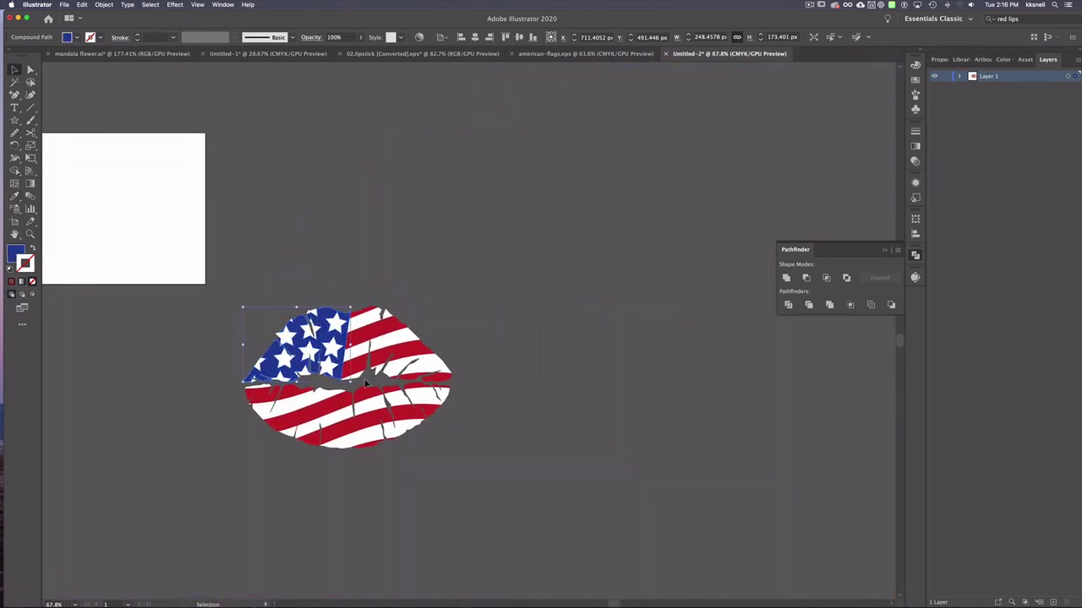
{"action": "scroll", "coordinate": [366, 384], "scroll_direction": "up", "scroll_amount": 1}
{"action": "scroll", "coordinate": [366, 385], "scroll_direction": "up", "scroll_amount": 3}
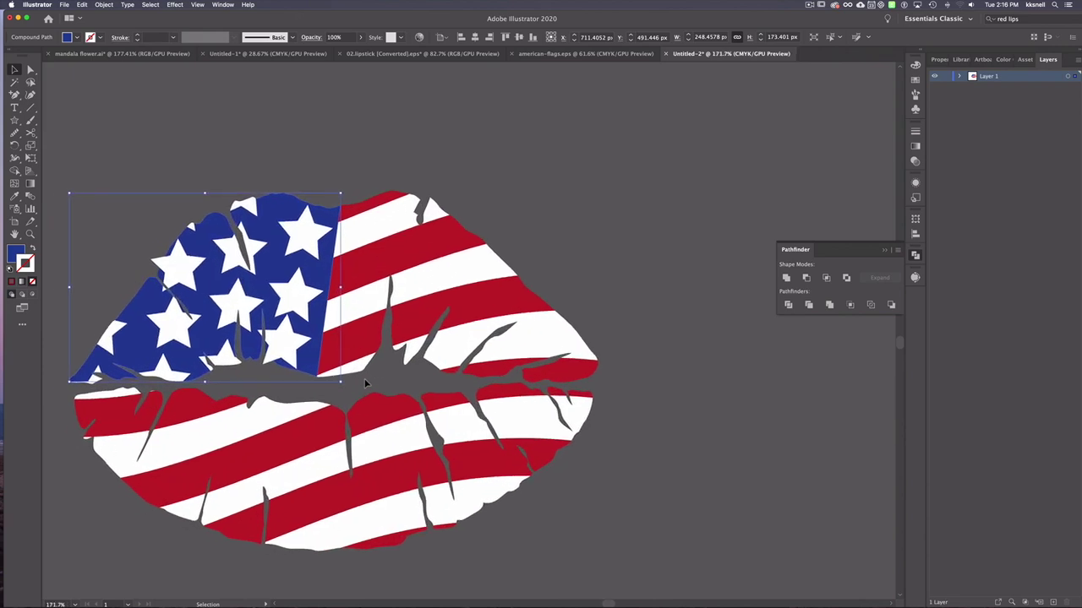
{"action": "left_click", "coordinate": [402, 379]}
{"action": "scroll", "coordinate": [403, 380], "scroll_direction": "down", "scroll_amount": 1}
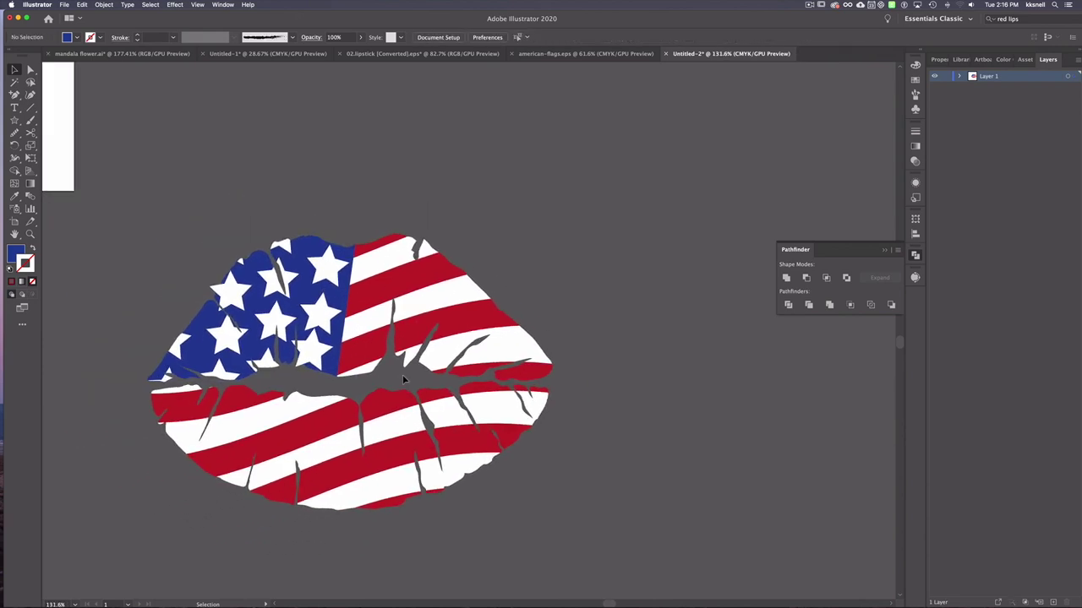